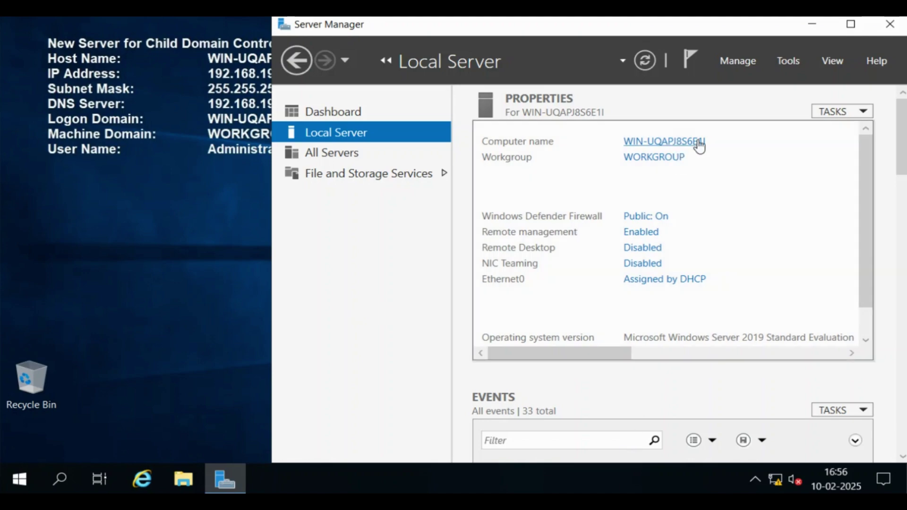
Step: Set Ethernet0 IPv4 to static 192.168.120.11, gateway 192.168.120.100, DNS 192.168.120.11 and 192.168.120.1
{"action": "left_click", "coordinate": [651, 283]}
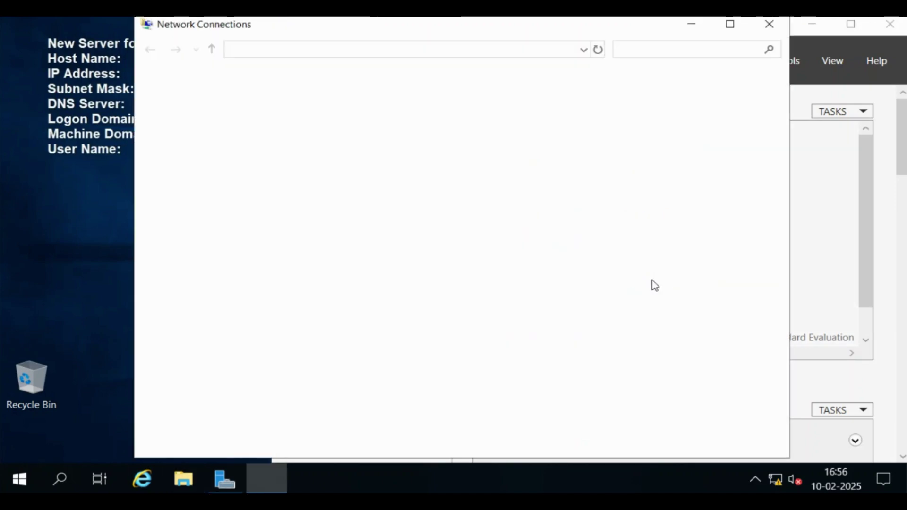
{"action": "double_click", "coordinate": [206, 121]}
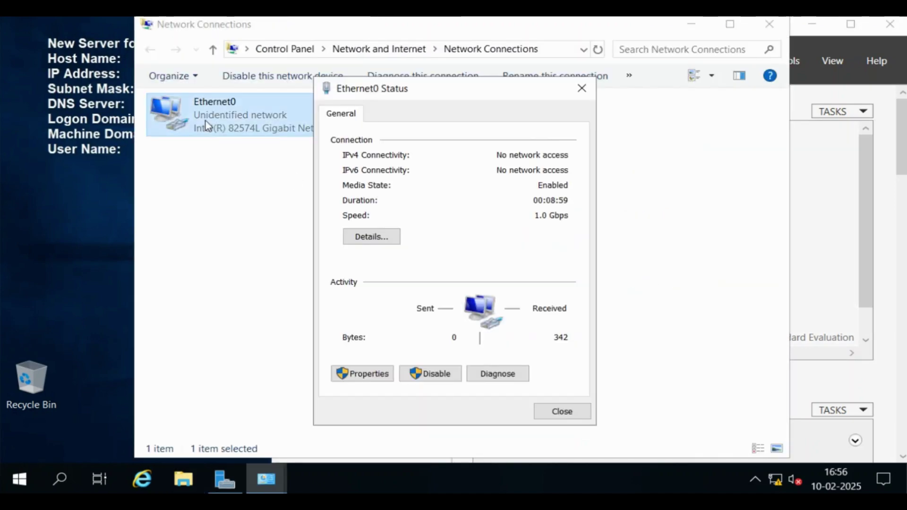
{"action": "left_click", "coordinate": [366, 373]}
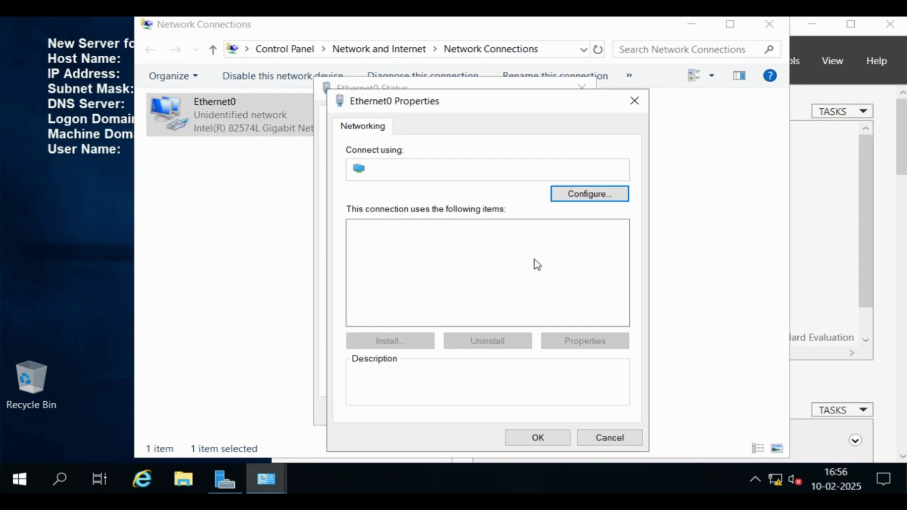
{"action": "left_click", "coordinate": [471, 267]}
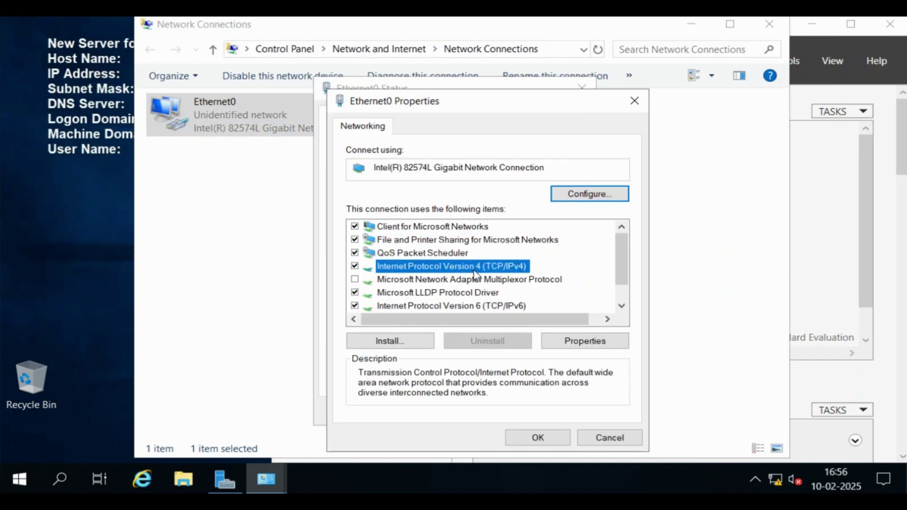
{"action": "left_click", "coordinate": [585, 342]}
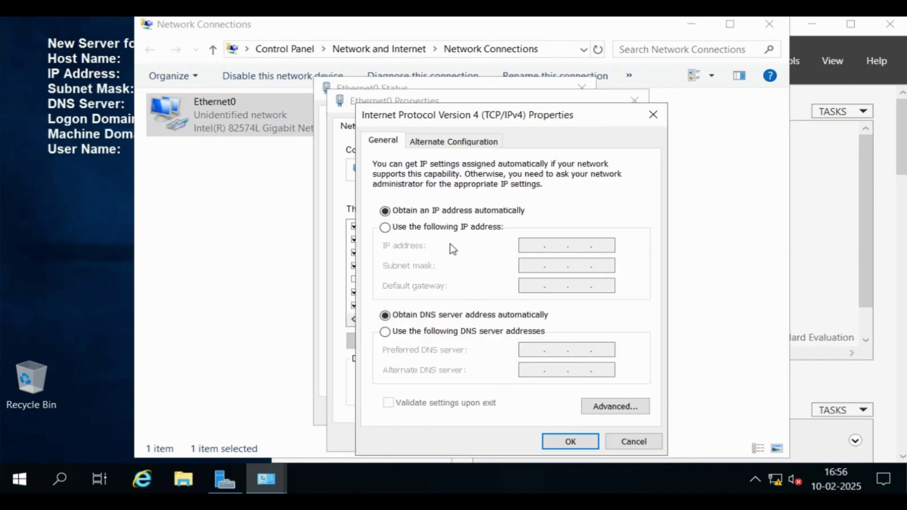
{"action": "left_click", "coordinate": [430, 228]}
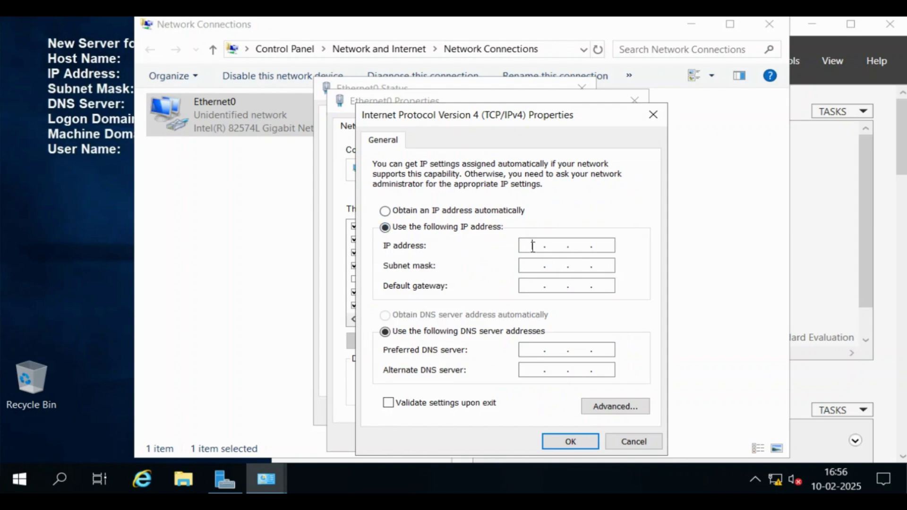
{"action": "type", "text": "192 . 168 . 120 . 11"}
{"action": "key", "text": "Tab"}
{"action": "key", "text": "Tab"}
{"action": "type", "text": "192 . 168 . "}
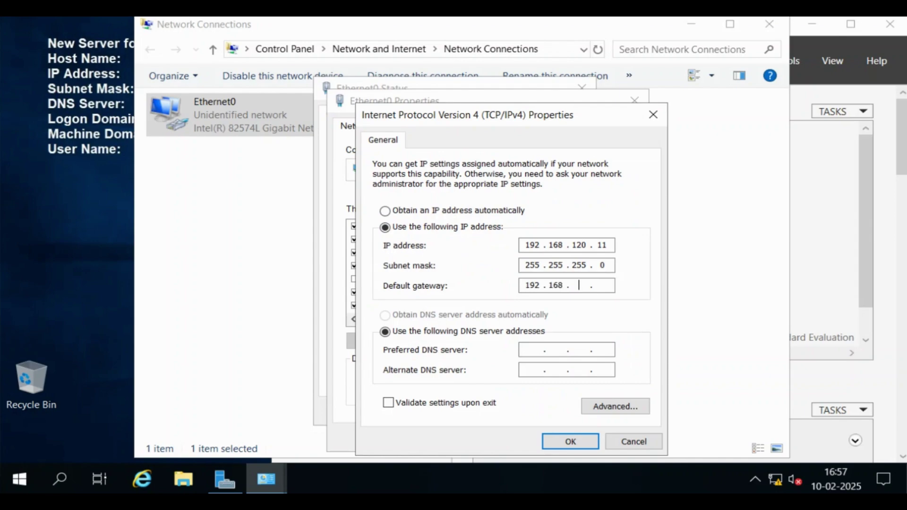
{"action": "type", "text": "120 . 100"}
{"action": "key", "text": "Tab"}
{"action": "key", "text": "Tab"}
{"action": "type", "text": "192168120"}
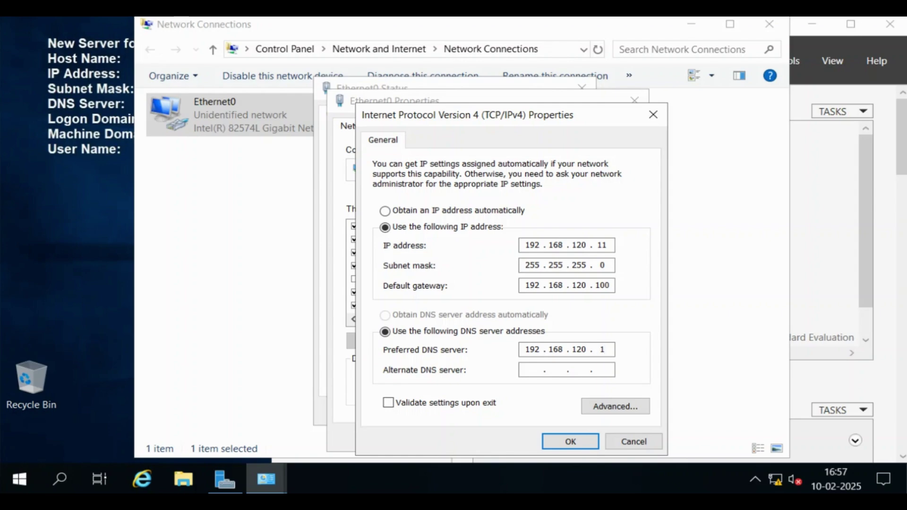
{"action": "type", "text": "11"}
{"action": "type", "text": "192168"}
{"action": "type", "text": "120 . 1"}
{"action": "left_click", "coordinate": [623, 412]}
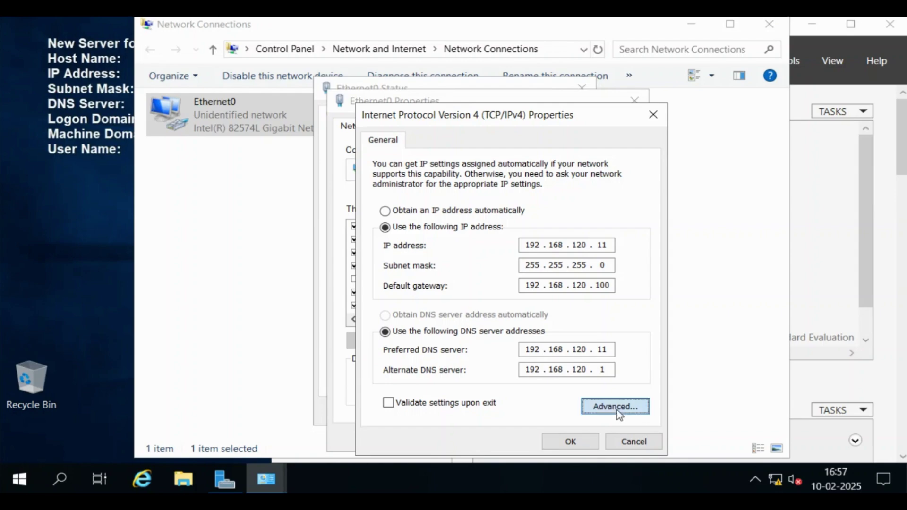
Step: Add 192.168.120.2 as an extra DNS server and confirm the IPv4 settings
{"action": "left_click", "coordinate": [442, 116]}
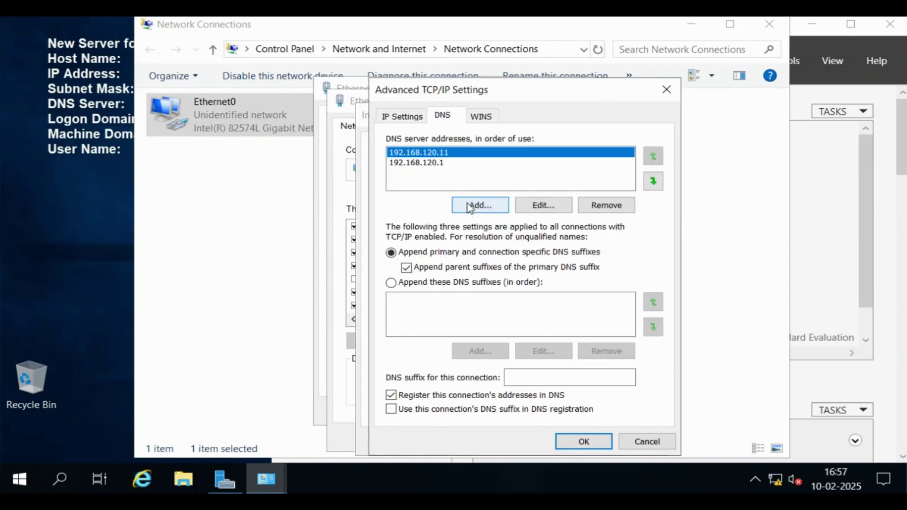
{"action": "left_click", "coordinate": [478, 208]}
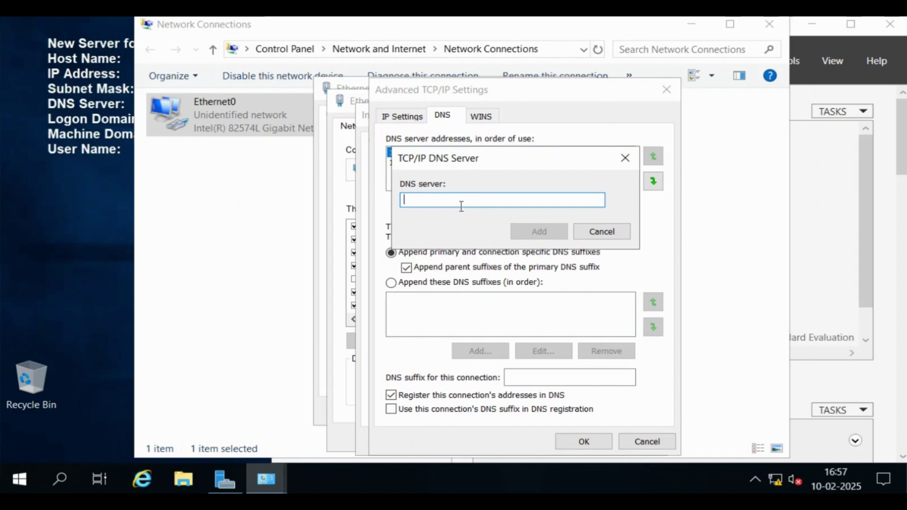
{"action": "type", "text": "192.168.120.2"}
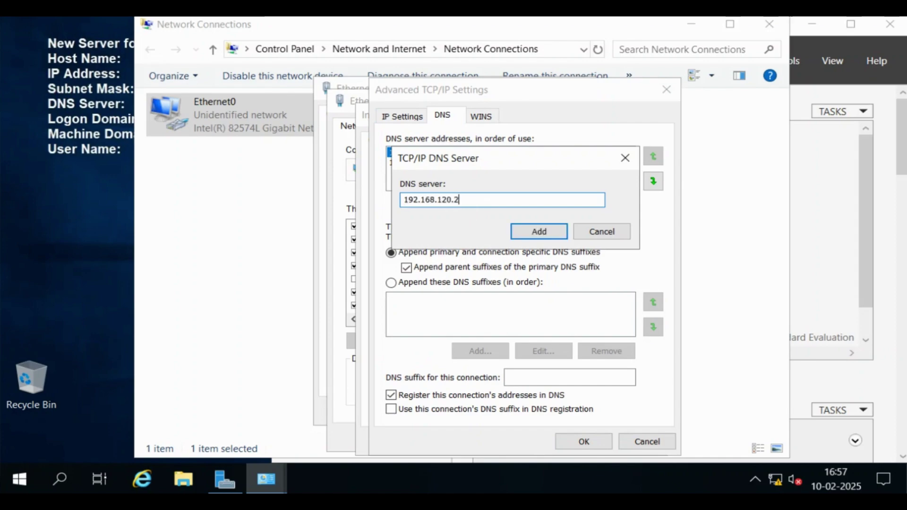
{"action": "left_click", "coordinate": [558, 234]}
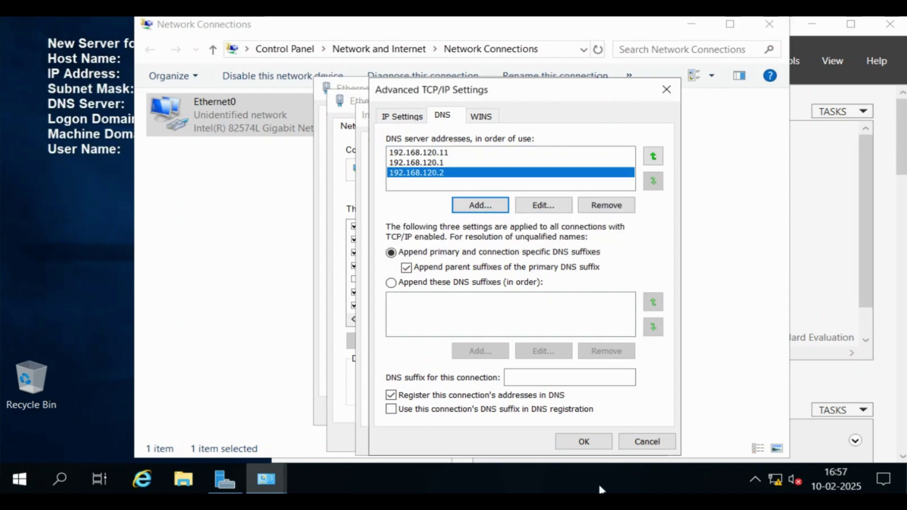
{"action": "left_click", "coordinate": [596, 446]}
{"action": "left_click", "coordinate": [582, 442]}
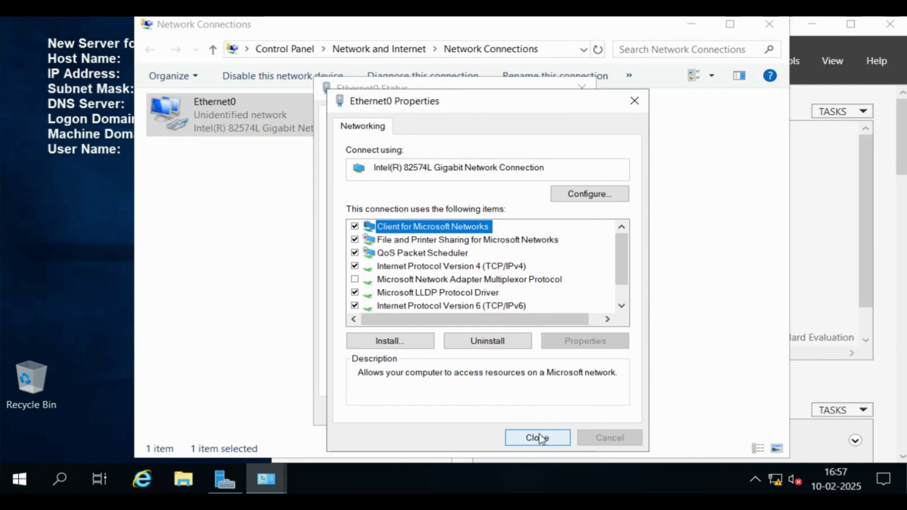
Step: Disable IPv6 on Ethernet0 and close its Properties and Status windows
{"action": "left_click", "coordinate": [354, 305]}
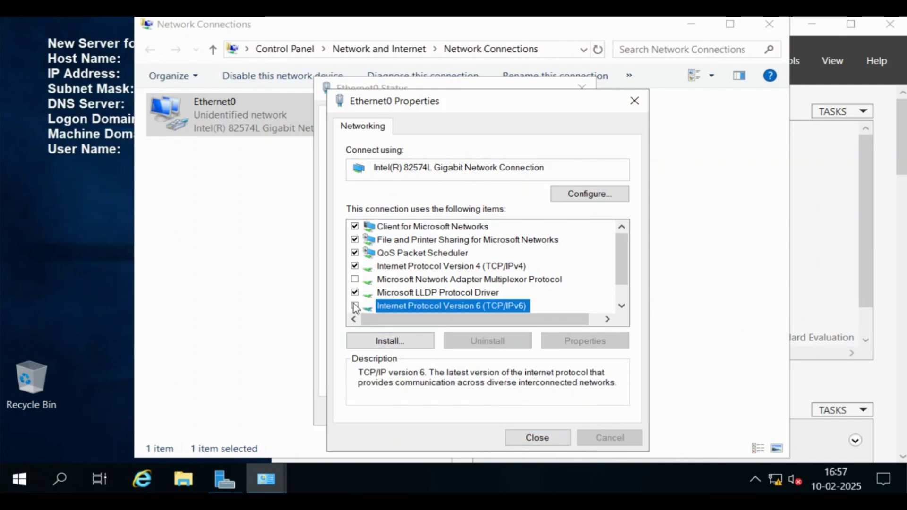
{"action": "left_click", "coordinate": [534, 439]}
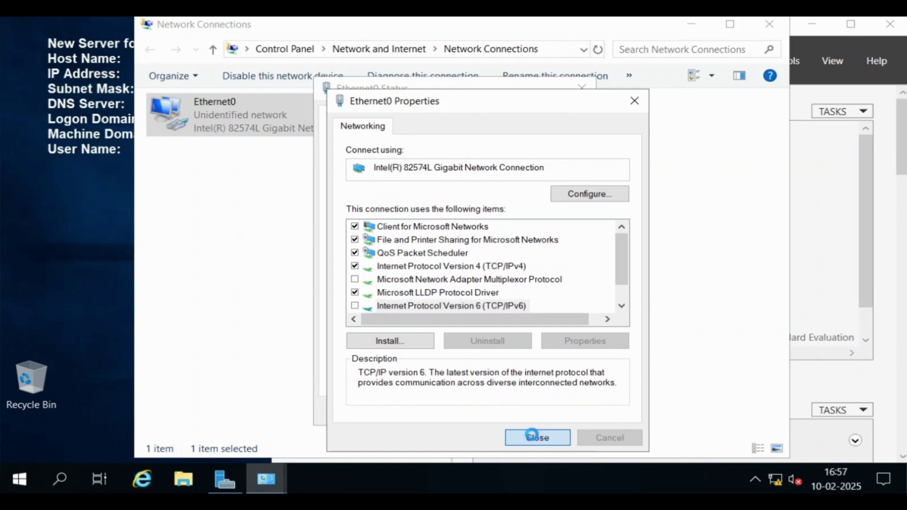
{"action": "left_click", "coordinate": [560, 421]}
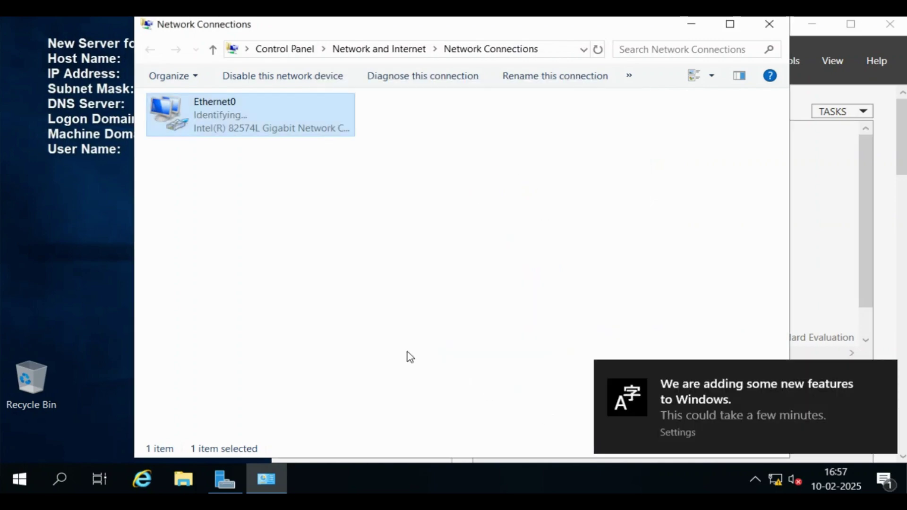
Step: Rename the computer to FSTEKLAB-CDC in System Properties
{"action": "left_click", "coordinate": [769, 25]}
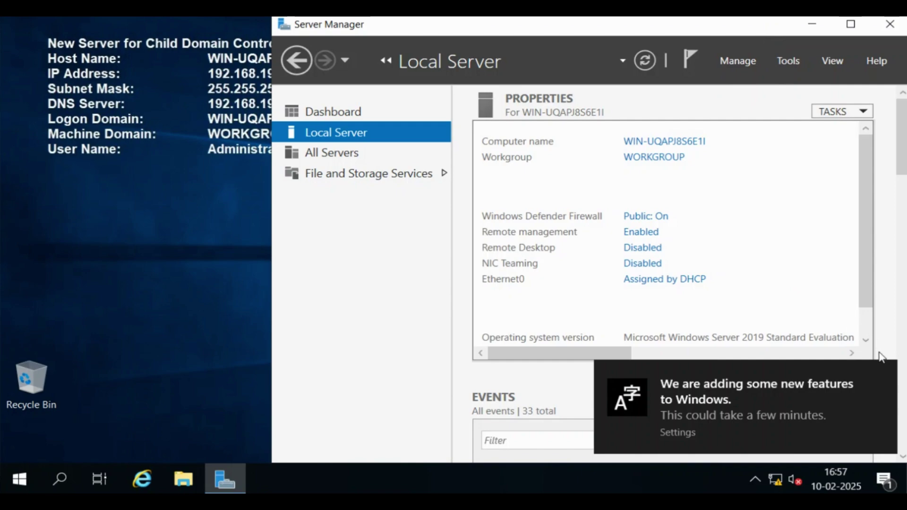
{"action": "left_click", "coordinate": [883, 378]}
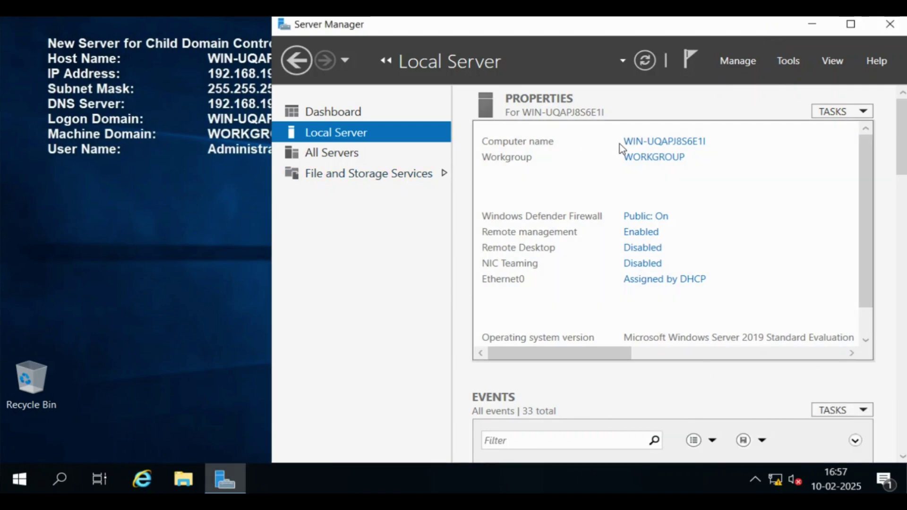
{"action": "left_click", "coordinate": [651, 144]}
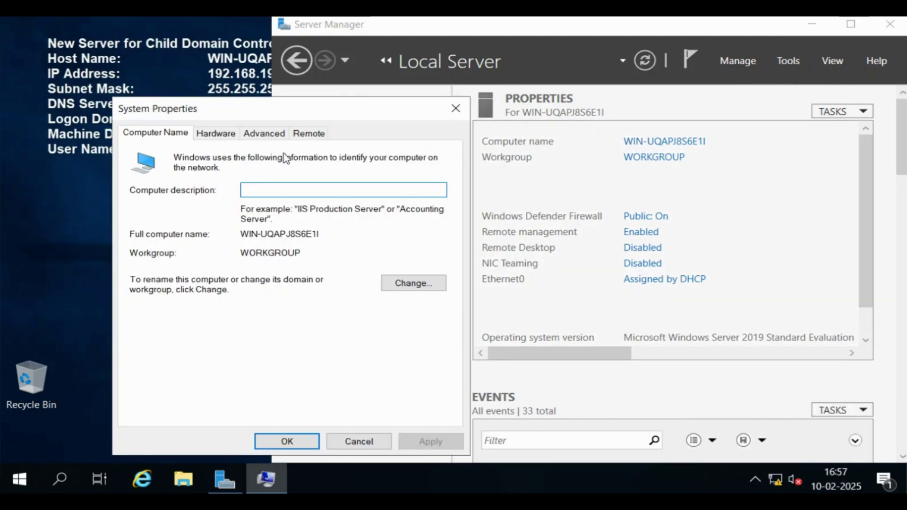
{"action": "left_click_drag", "start_coordinate": [265, 111], "coordinate": [492, 109]}
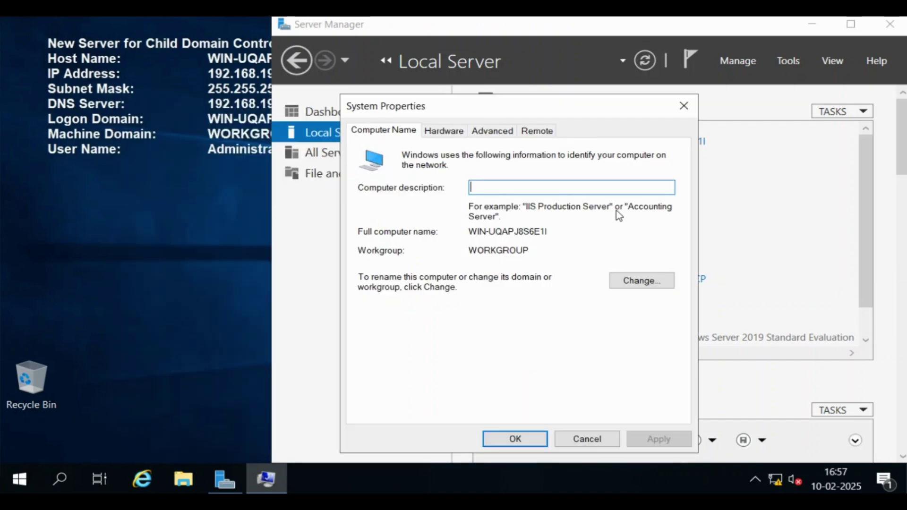
{"action": "left_click", "coordinate": [637, 286]}
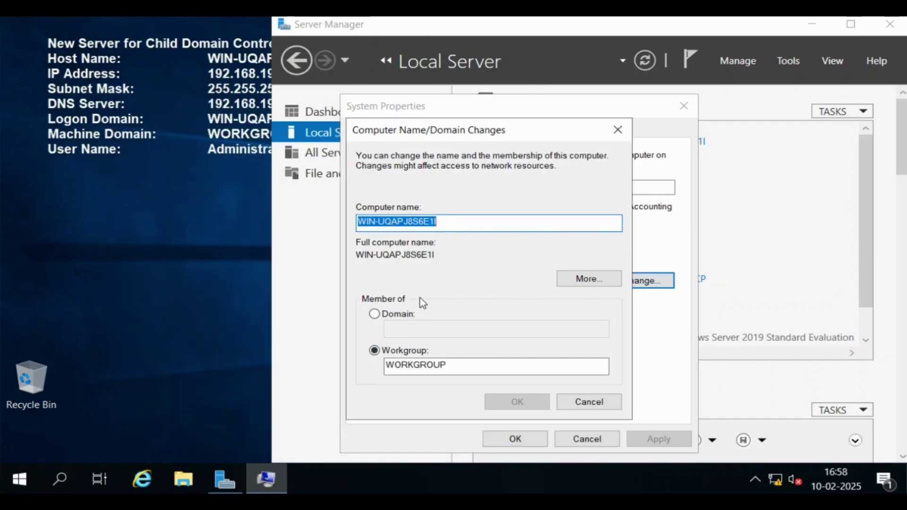
{"action": "type", "text": "FST"}
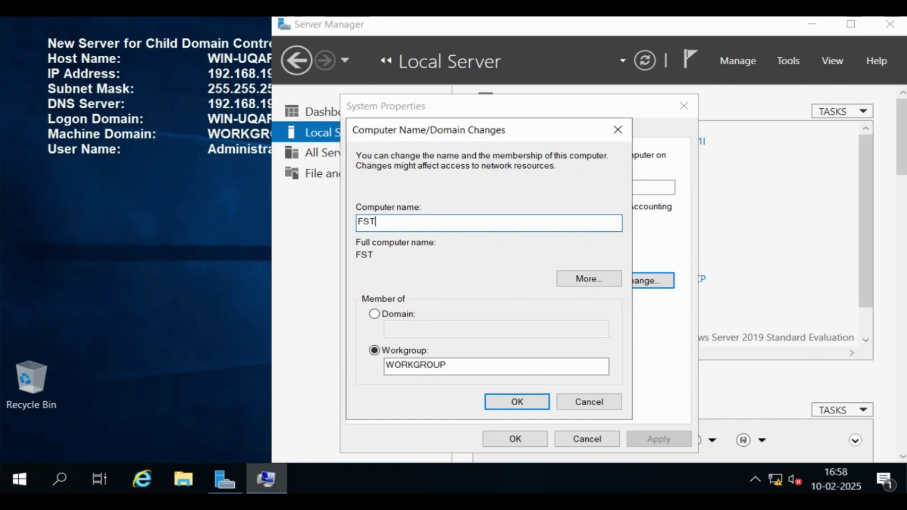
{"action": "type", "text": "EKLAB"}
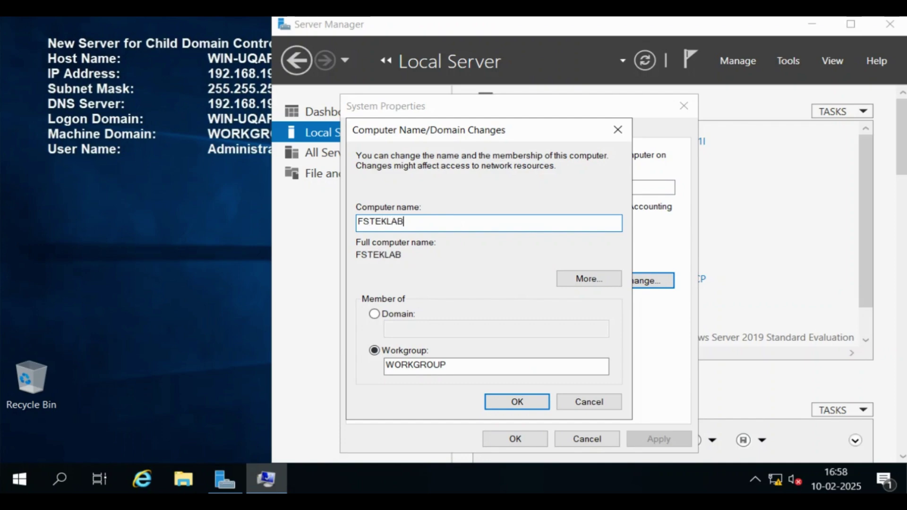
{"action": "type", "text": "-C"}
{"action": "type", "text": "HL"}
{"action": "key", "text": "BackSpace"}
{"action": "key", "text": "BackSpace"}
{"action": "type", "text": "DC"}
{"action": "left_click", "coordinate": [535, 403]}
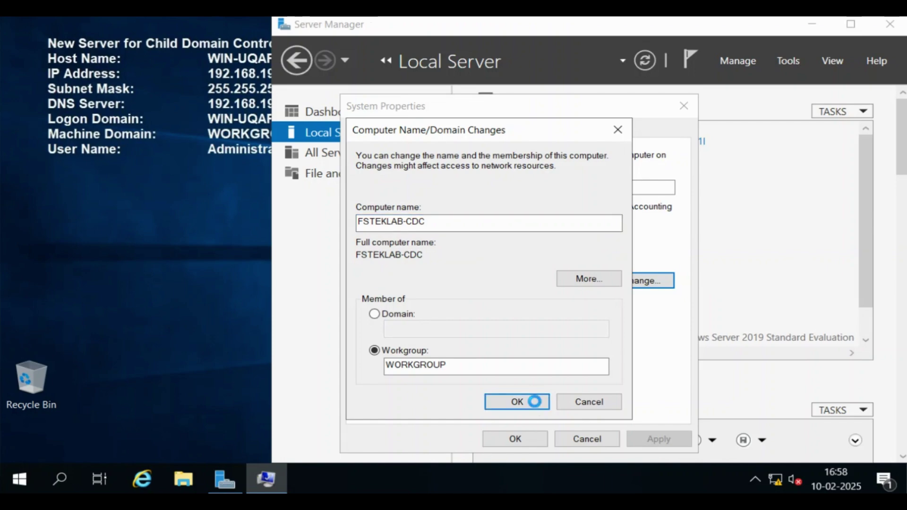
Step: Acknowledge the restart notice, close System Properties and dismiss the failure notification
{"action": "left_click", "coordinate": [557, 270]}
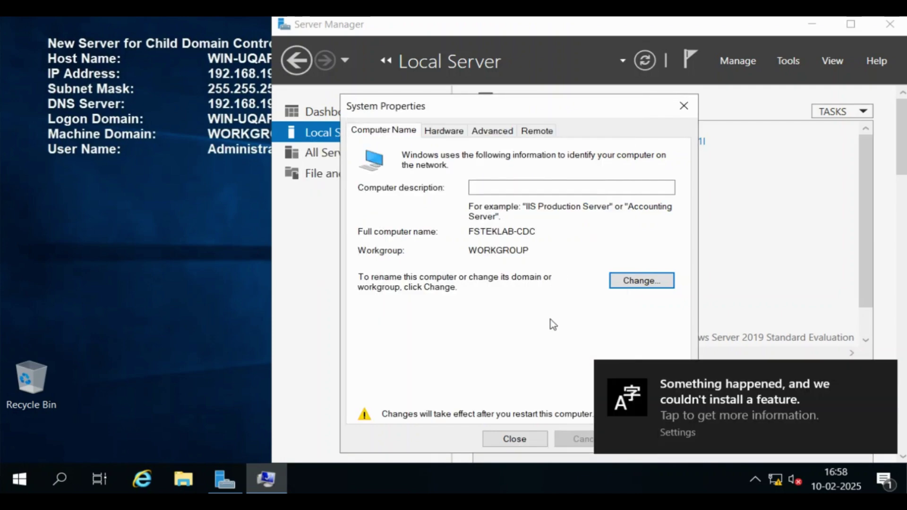
{"action": "left_click", "coordinate": [519, 449]}
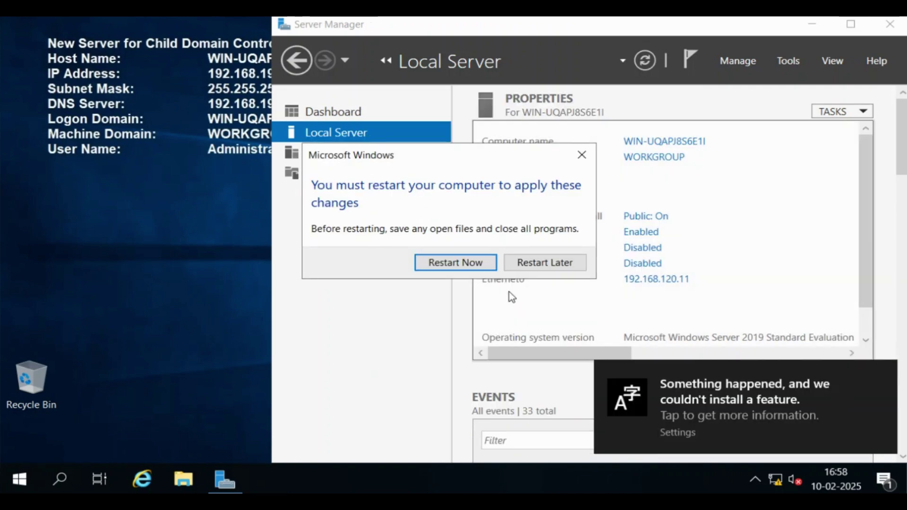
{"action": "left_click", "coordinate": [888, 376]}
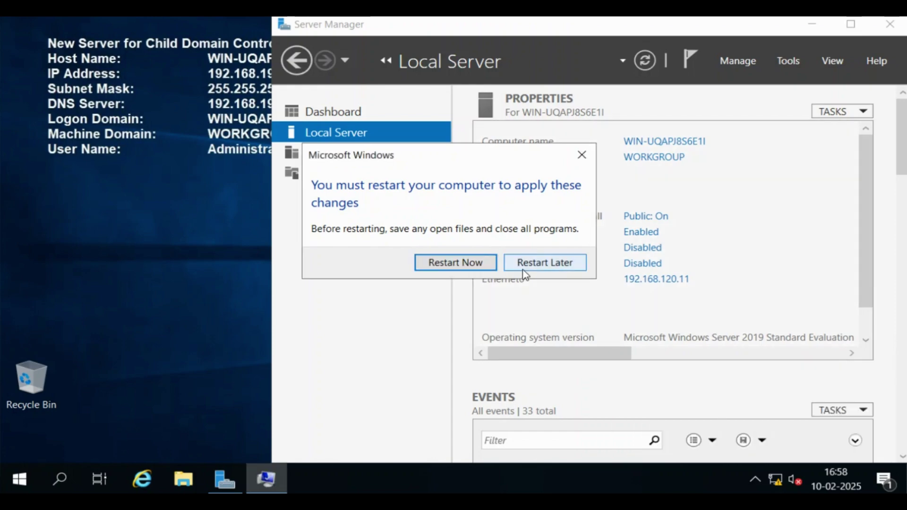
Step: Restart the server and sign back in as Administrator, retrying the password after an error
{"action": "left_click", "coordinate": [465, 265]}
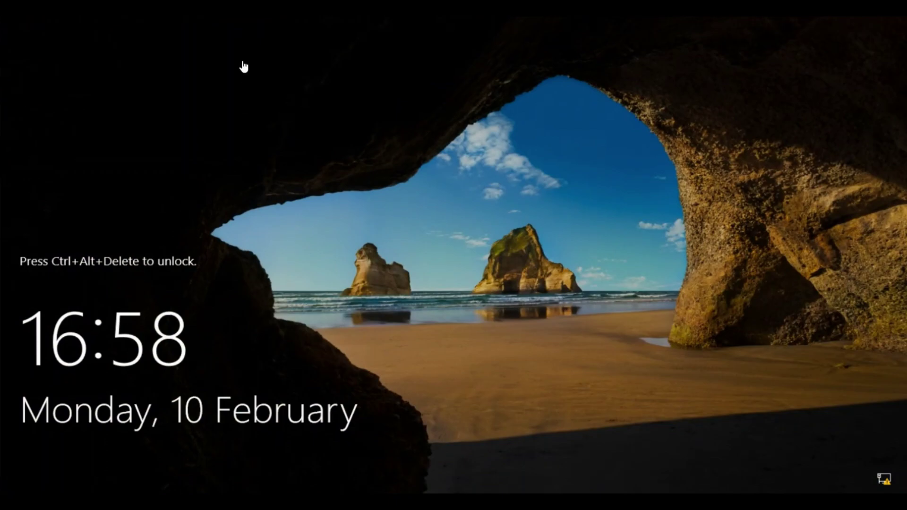
{"action": "key", "text": "ctrl+alt+Delete"}
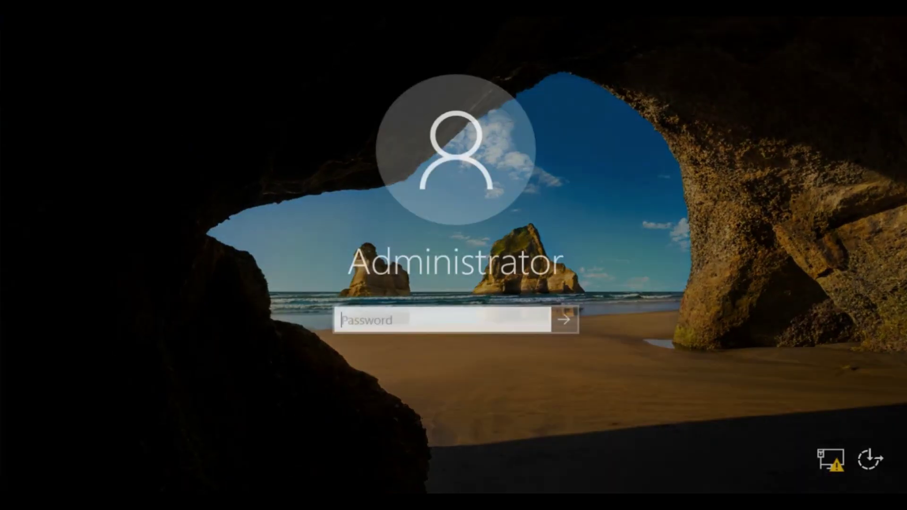
{"action": "type", "text": "•••••••"}
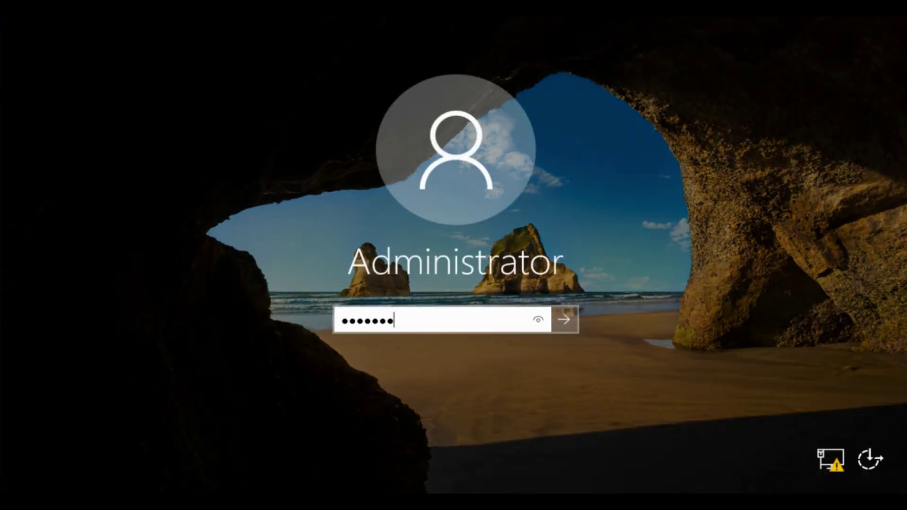
{"action": "key", "text": "Return"}
{"action": "key", "text": "Return"}
{"action": "type", "text": "•••••••"}
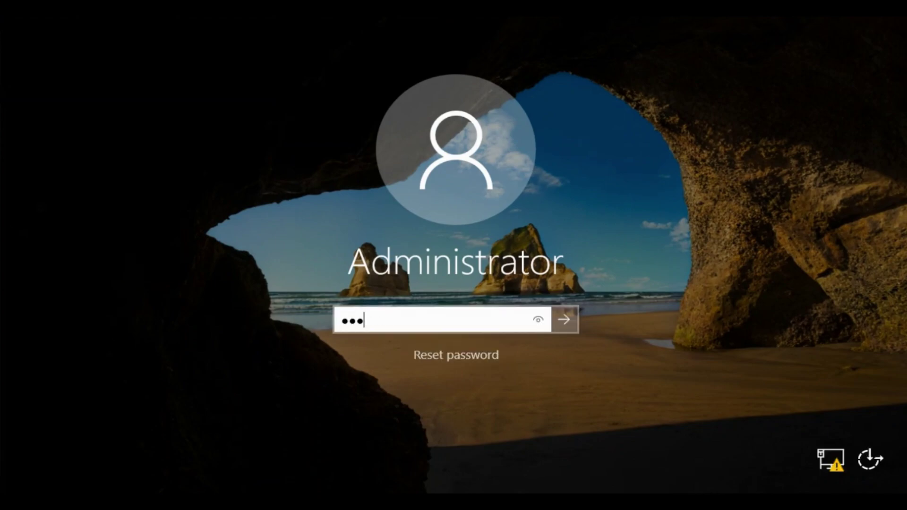
{"action": "key", "text": "Return"}
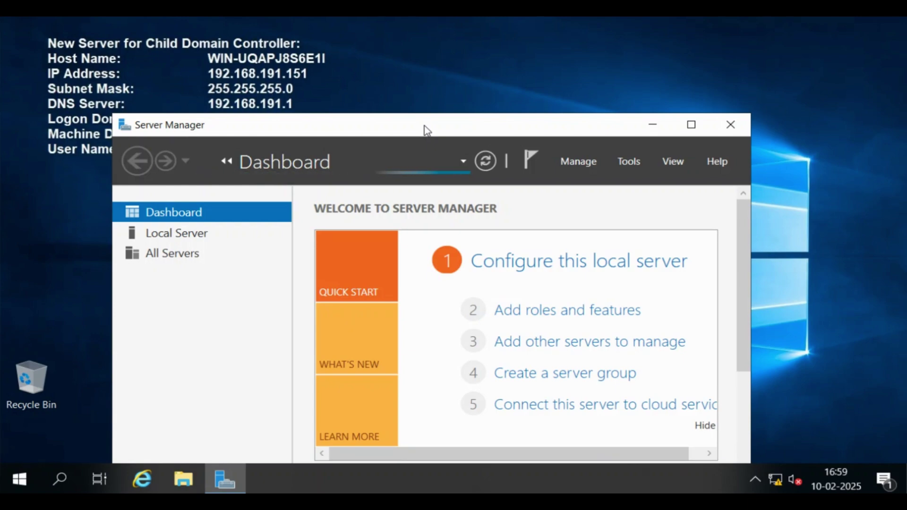
Step: Confirm Local Server shows FSTEKLAB-CDC at 192.168.120.11, then return to the Dashboard
{"action": "left_click_drag", "start_coordinate": [428, 127], "coordinate": [576, 31]}
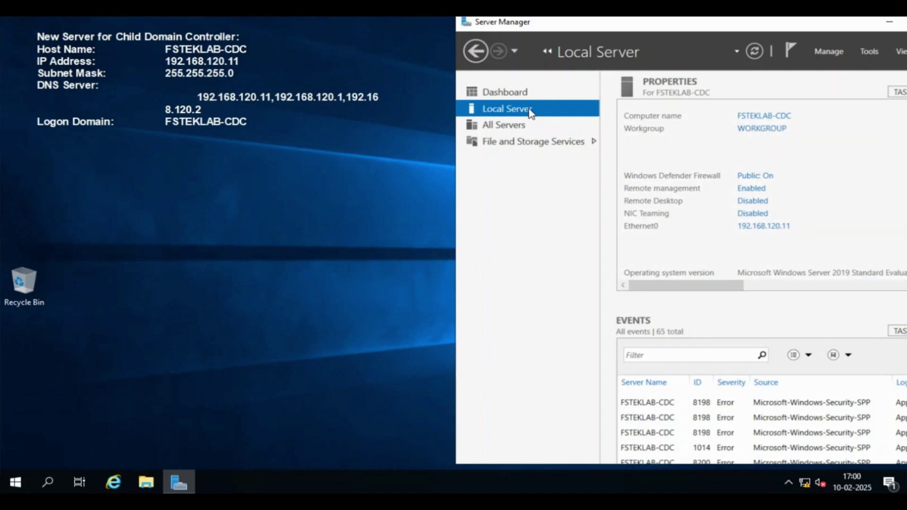
{"action": "left_click", "coordinate": [526, 94]}
Step: Run Add Roles and Features on FSTEKLAB-CDC, ticking AD DS and DNS Server with required features
{"action": "left_click", "coordinate": [783, 172]}
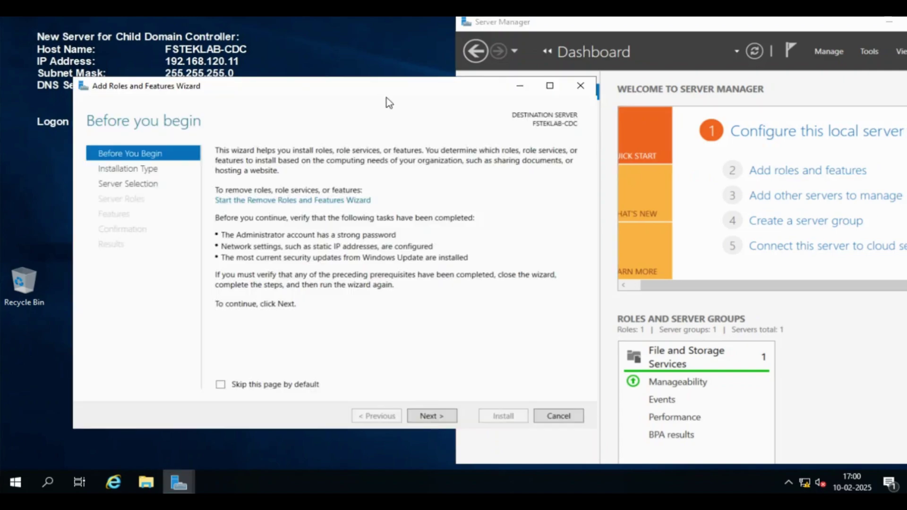
{"action": "left_click", "coordinate": [436, 417]}
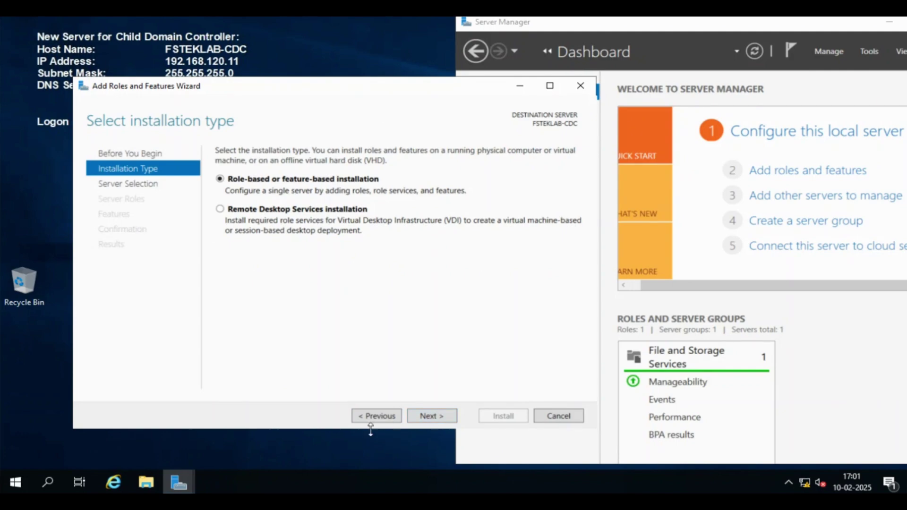
{"action": "left_click", "coordinate": [421, 418]}
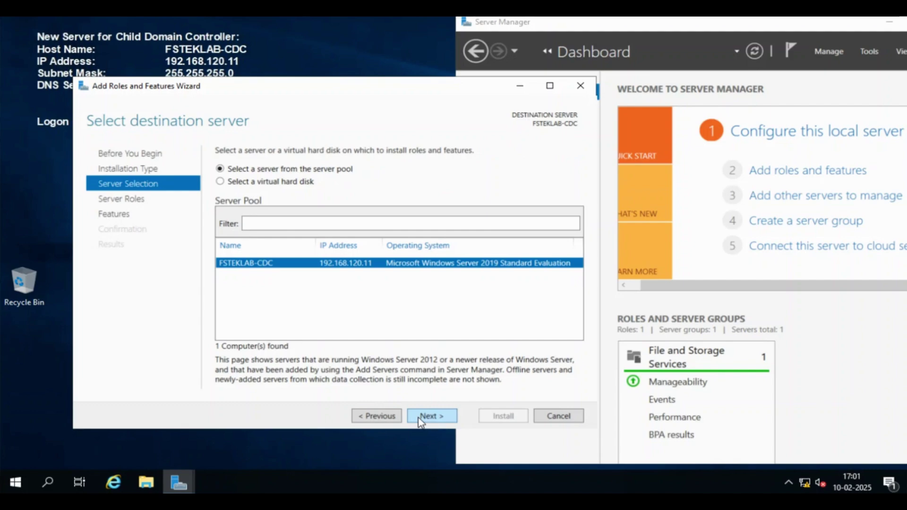
{"action": "left_click", "coordinate": [420, 418]}
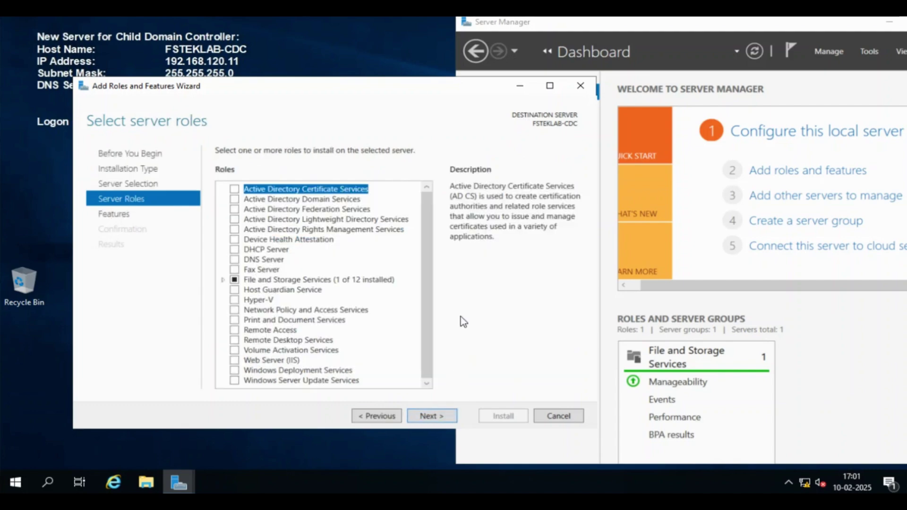
{"action": "left_click", "coordinate": [235, 201]}
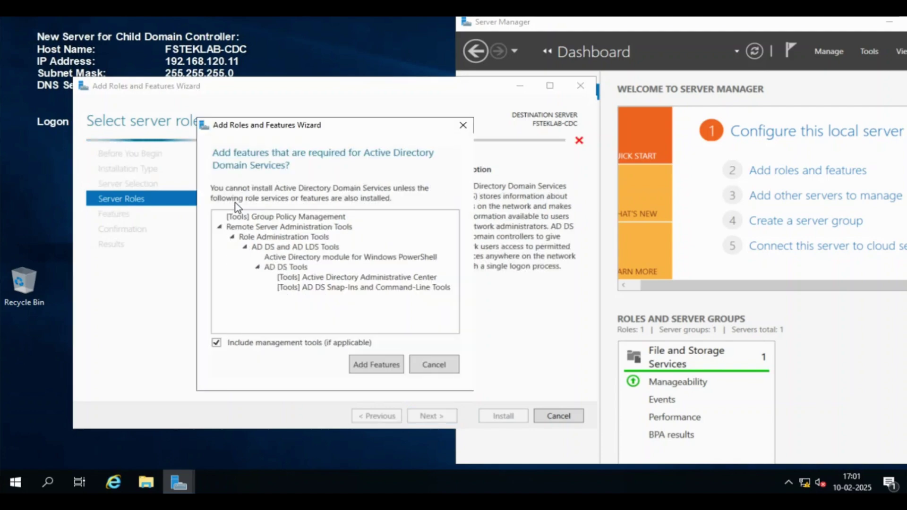
{"action": "left_click", "coordinate": [389, 372]}
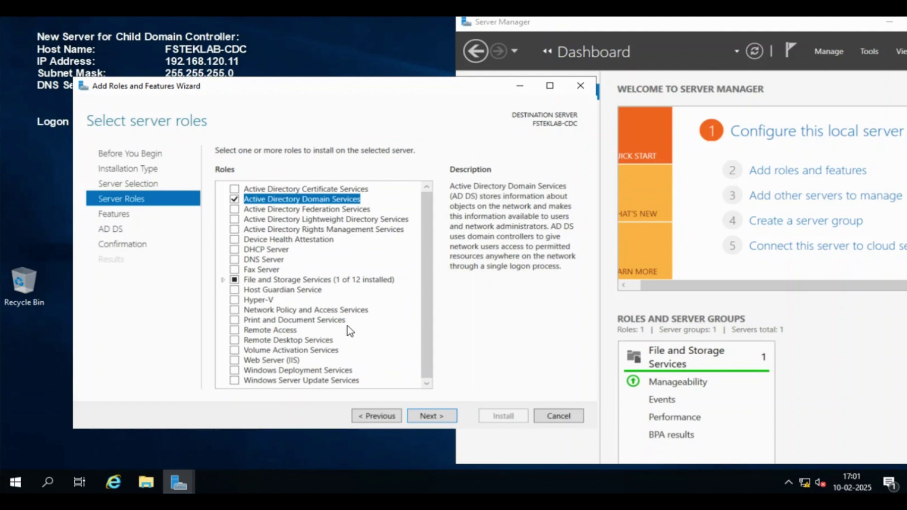
{"action": "left_click", "coordinate": [234, 260]}
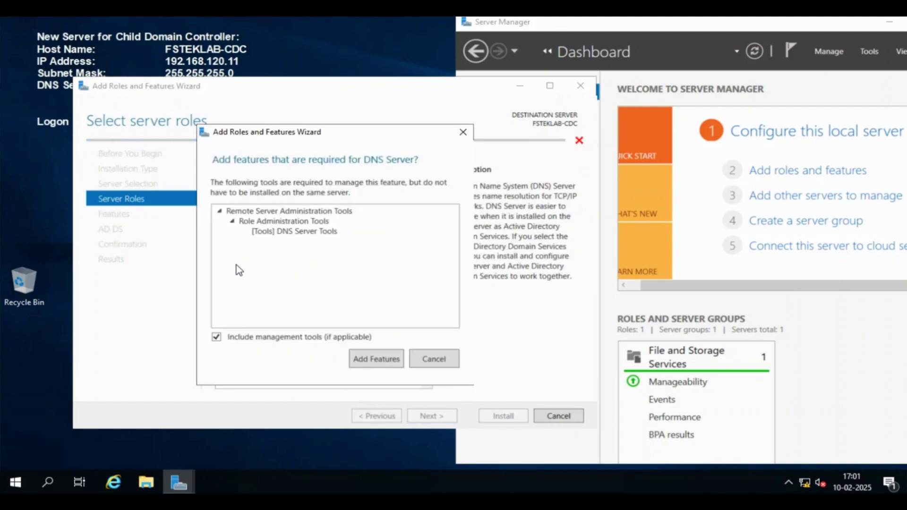
{"action": "left_click", "coordinate": [371, 360]}
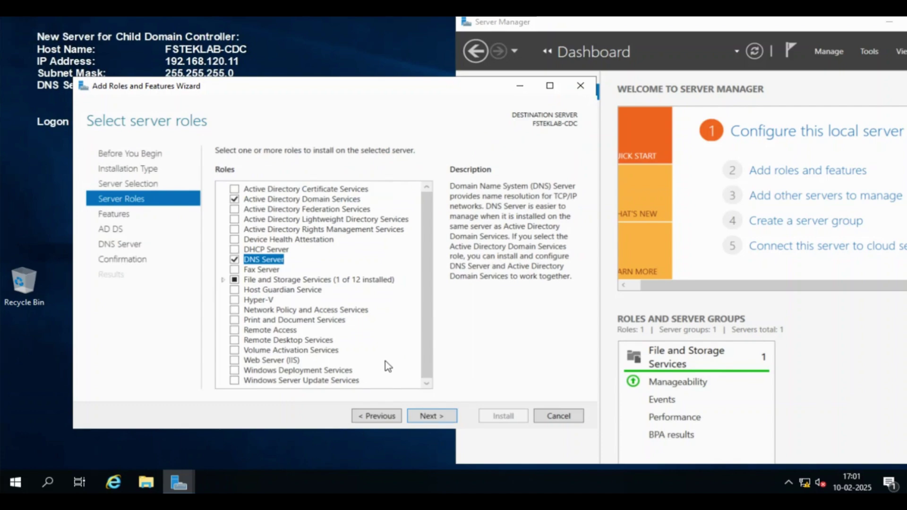
Step: Advance past the Features, AD DS and DNS Server pages and start the installation
{"action": "left_click", "coordinate": [448, 417]}
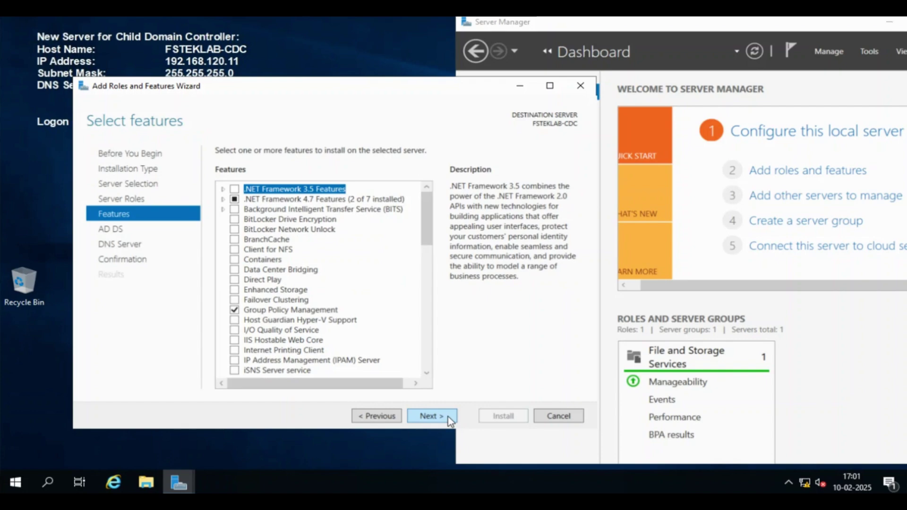
{"action": "left_click", "coordinate": [448, 417]}
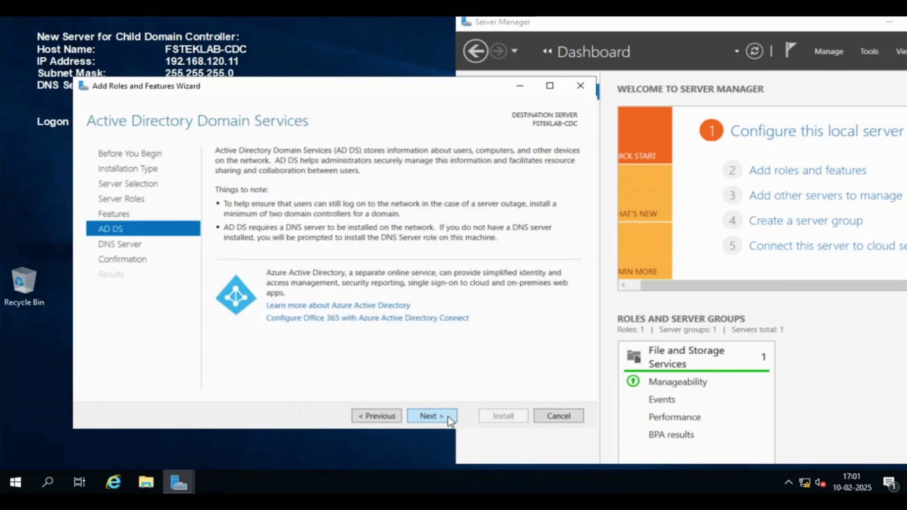
{"action": "left_click", "coordinate": [448, 417]}
{"action": "left_click", "coordinate": [448, 417]}
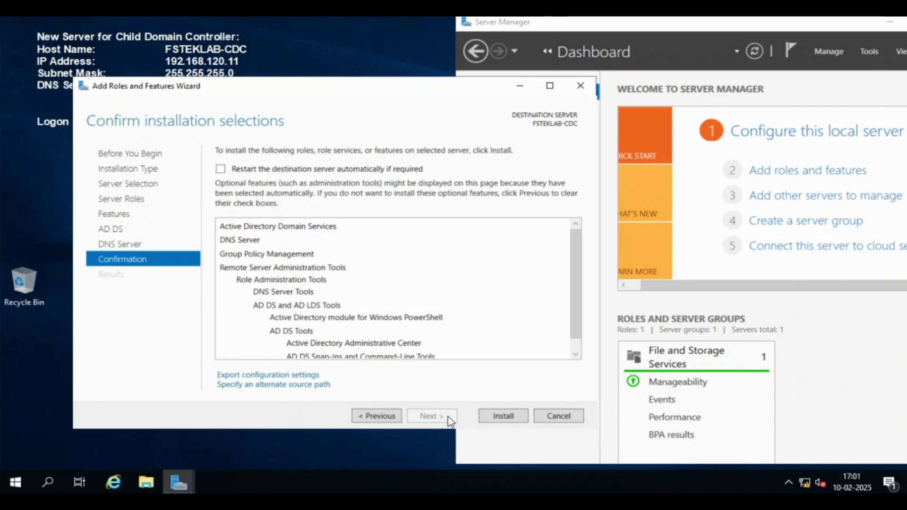
{"action": "left_click", "coordinate": [524, 419]}
Step: Maximize the wizard and wait until the AD DS and DNS Server installation succeeds
{"action": "left_click", "coordinate": [547, 86]}
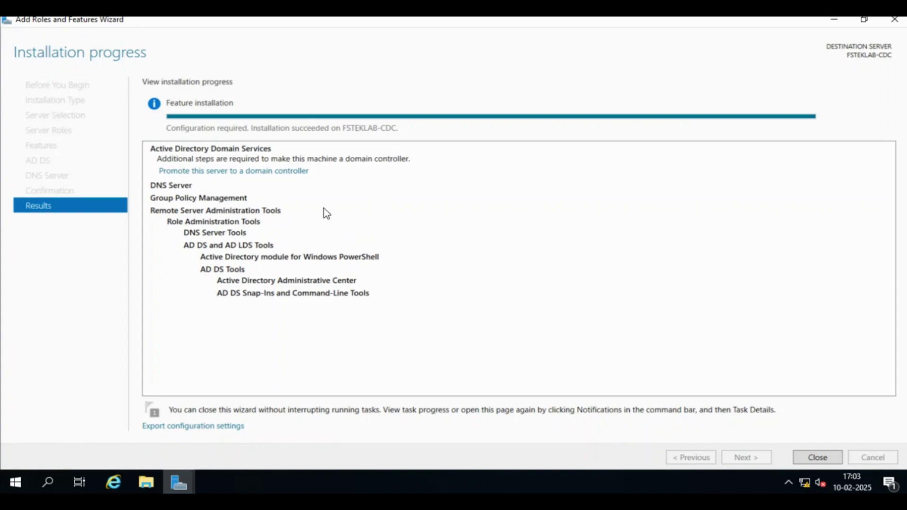
Step: Launch domain controller promotion and choose a new Child Domain in an existing forest
{"action": "left_click", "coordinate": [282, 174]}
{"action": "left_click", "coordinate": [483, 38]}
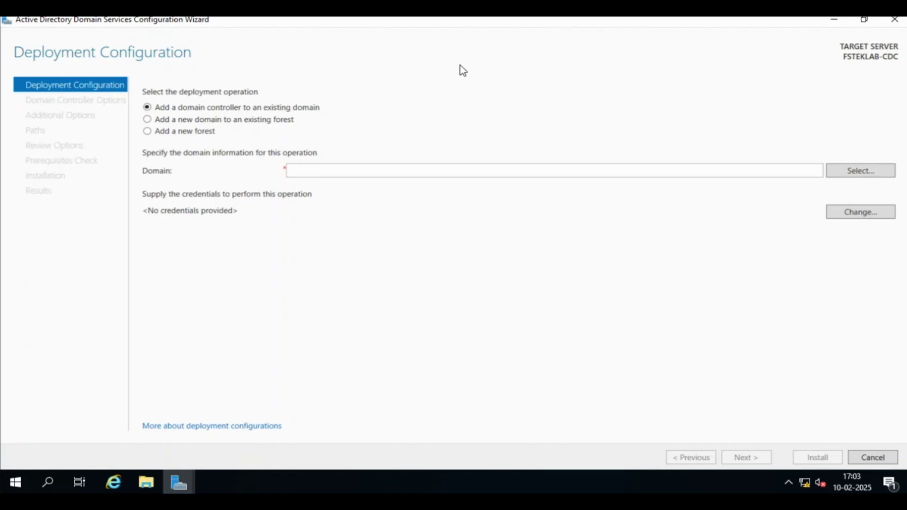
{"action": "left_click", "coordinate": [268, 122]}
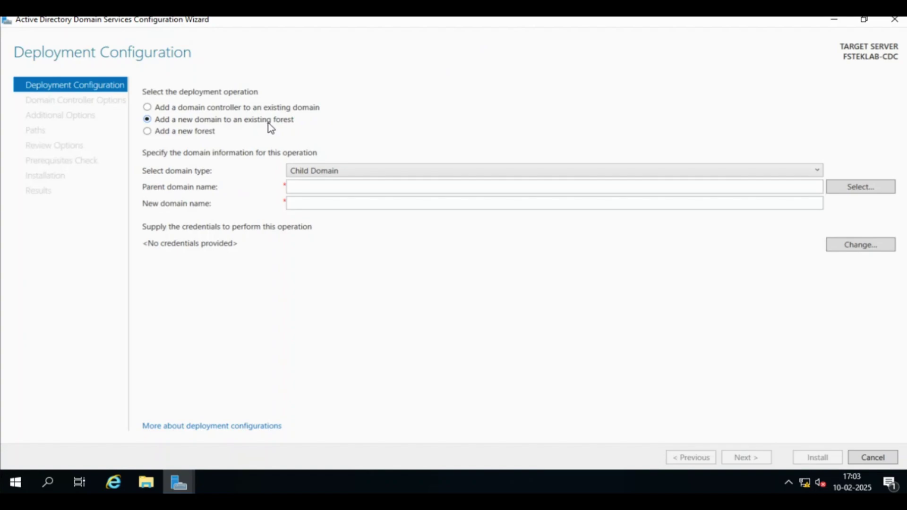
{"action": "left_click", "coordinate": [348, 171]}
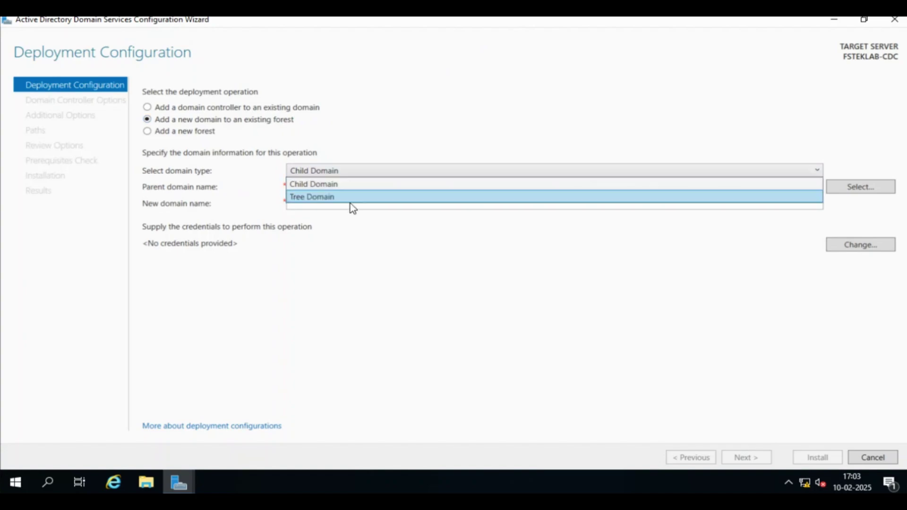
{"action": "left_click", "coordinate": [358, 179]}
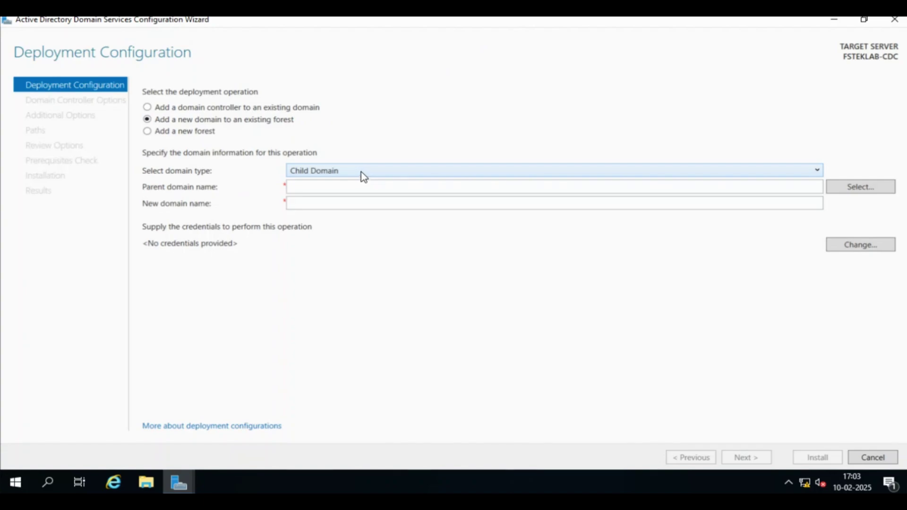
{"action": "key", "text": "Tab"}
{"action": "left_click", "coordinate": [863, 186]}
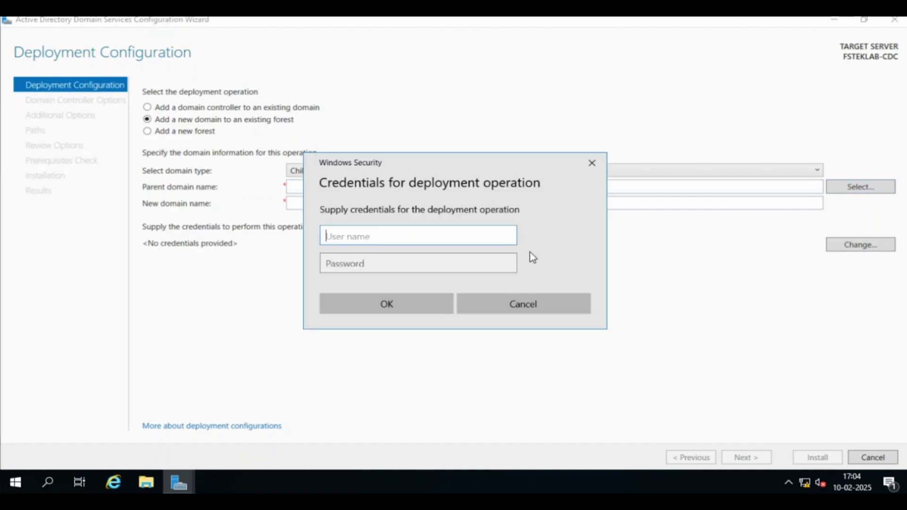
Step: Enter the fsteklab domain administrator account and password to list the forest's domains
{"action": "type", "text": "fsteklab"}
{"action": "type", "text": "\\administrator"}
{"action": "key", "text": "Tab"}
{"action": "type", "text": "*******"}
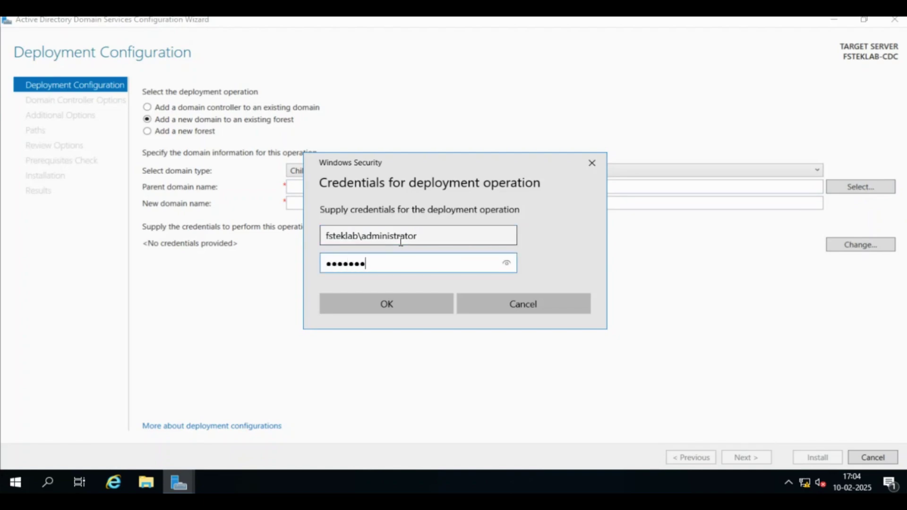
{"action": "left_click", "coordinate": [421, 307]}
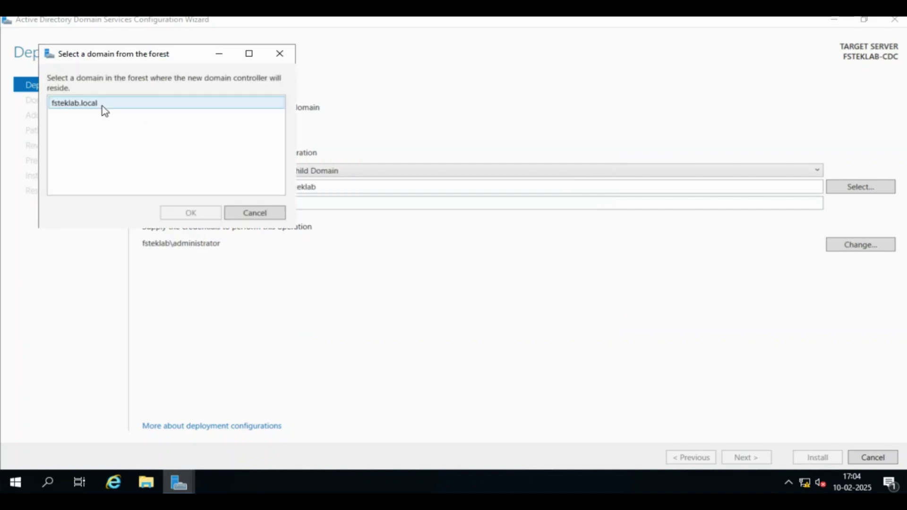
Step: Pick fsteklab.local as the parent domain, name the new domain 'child', and continue
{"action": "left_click", "coordinate": [80, 107]}
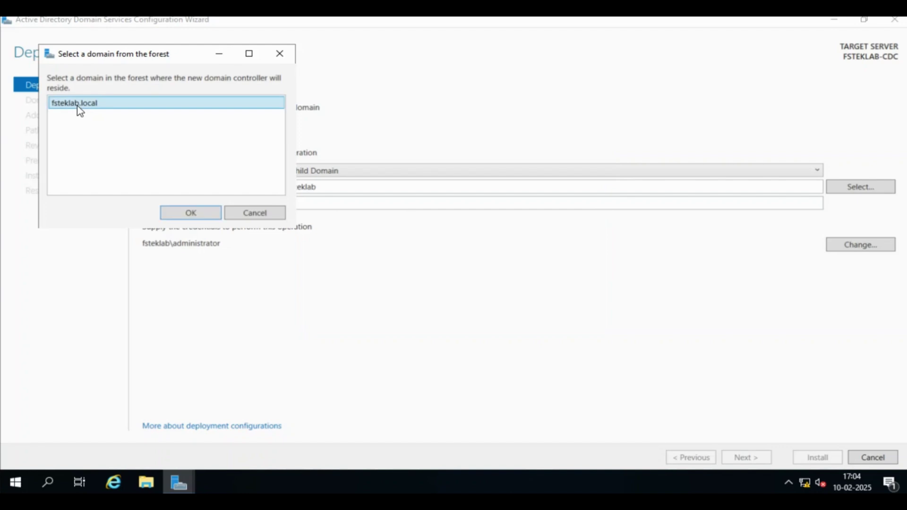
{"action": "left_click", "coordinate": [191, 213]}
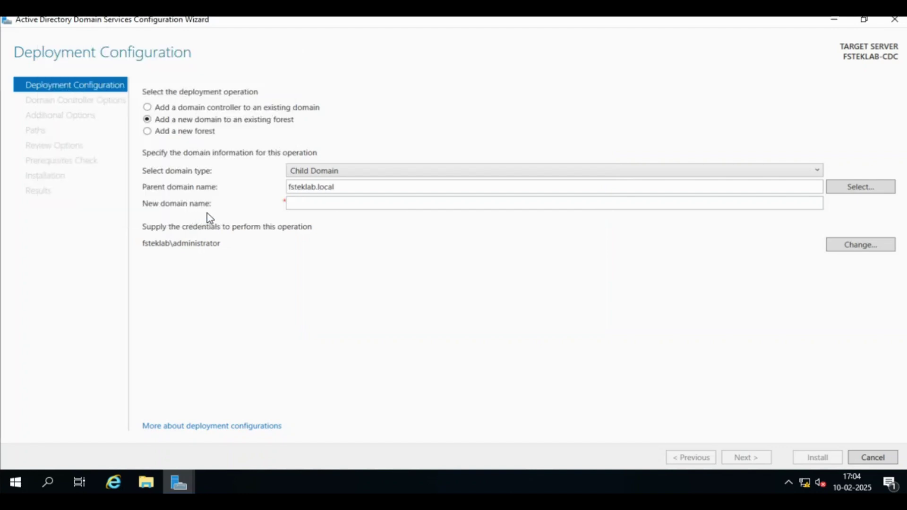
{"action": "left_click", "coordinate": [328, 206]}
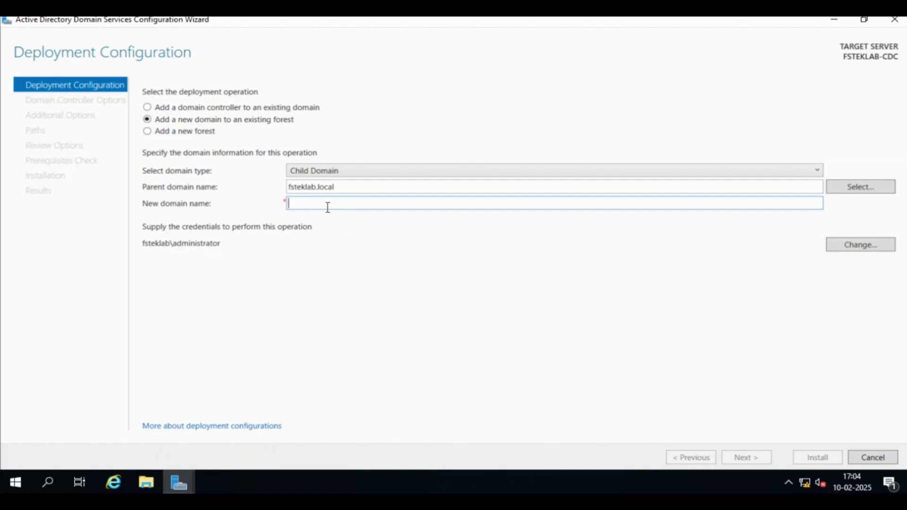
{"action": "type", "text": "child"}
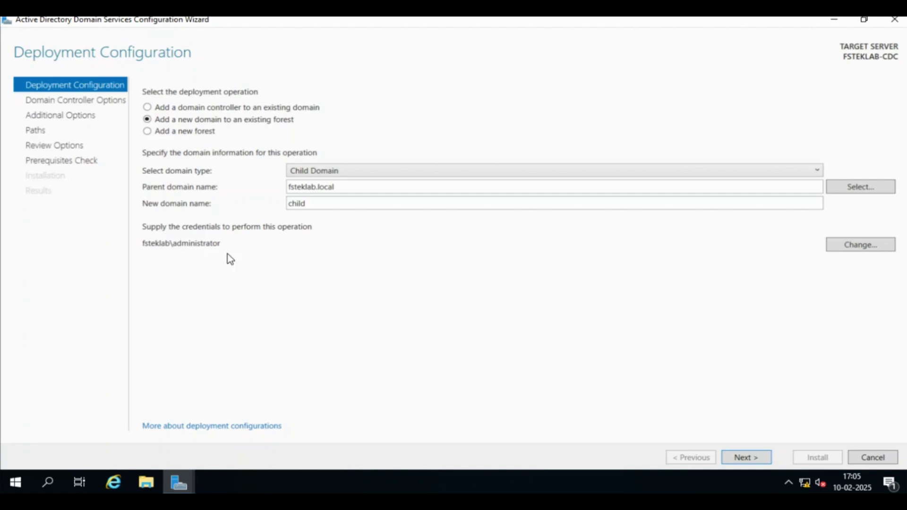
{"action": "left_click", "coordinate": [749, 458]}
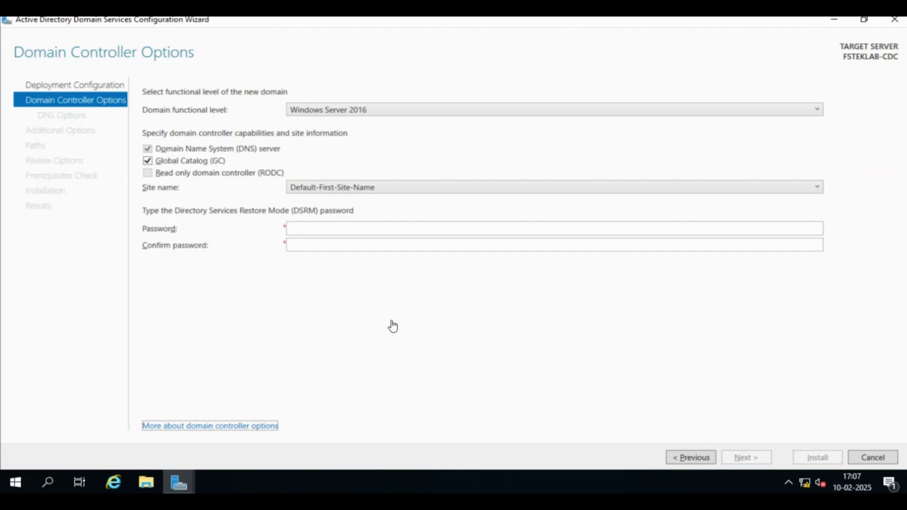
Step: Keep Default-First-Site-Name as the site and enter and confirm the DSRM password
{"action": "left_click", "coordinate": [418, 188]}
{"action": "left_click", "coordinate": [419, 188]}
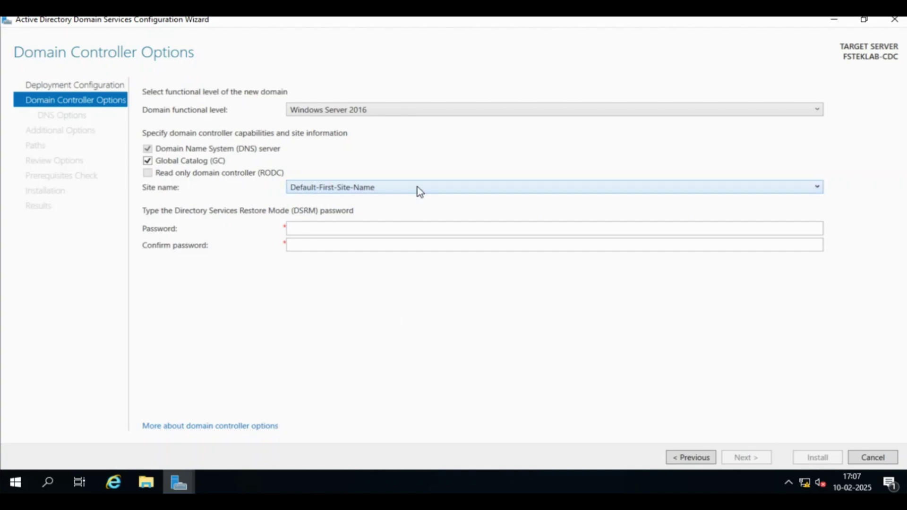
{"action": "left_click", "coordinate": [365, 230]}
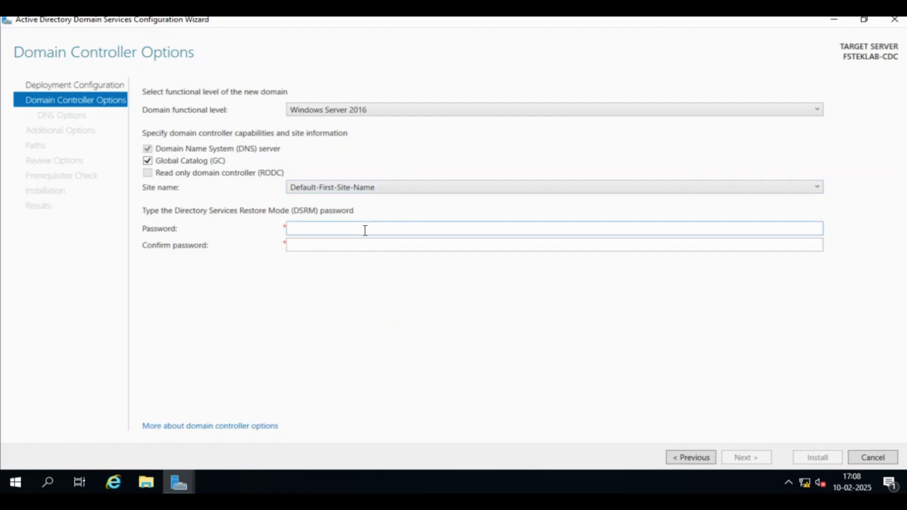
{"action": "type", "text": "••••••••"}
{"action": "key", "text": "Tab"}
{"action": "type", "text": "••••••••"}
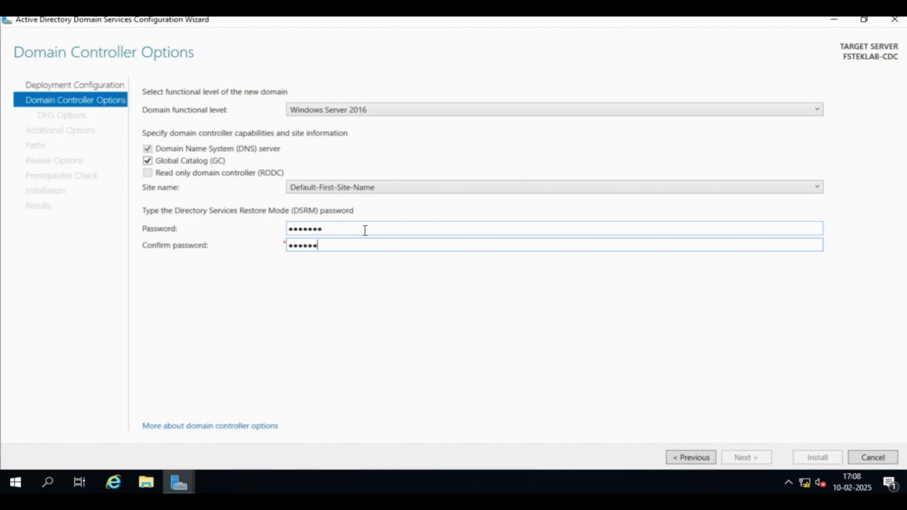
{"action": "left_click", "coordinate": [398, 314]}
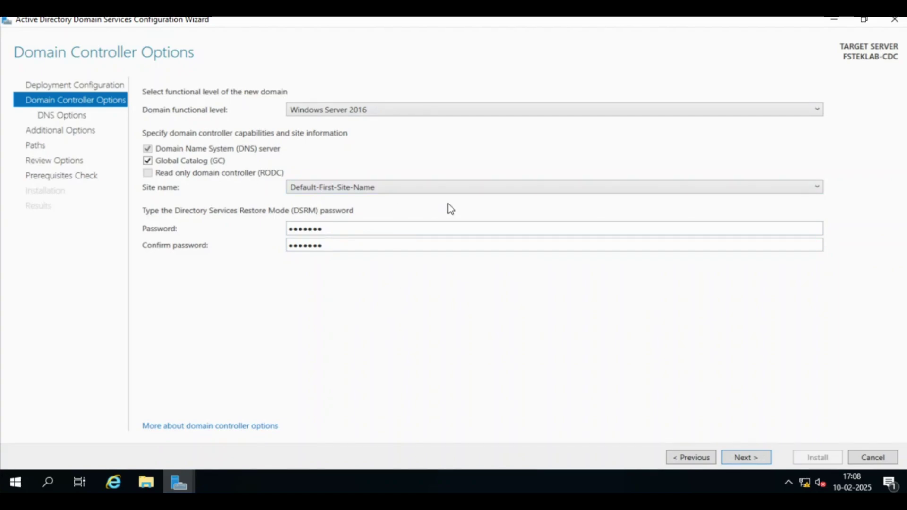
Step: Accept the domain controller options and keep Create DNS delegation checked
{"action": "left_click", "coordinate": [770, 459]}
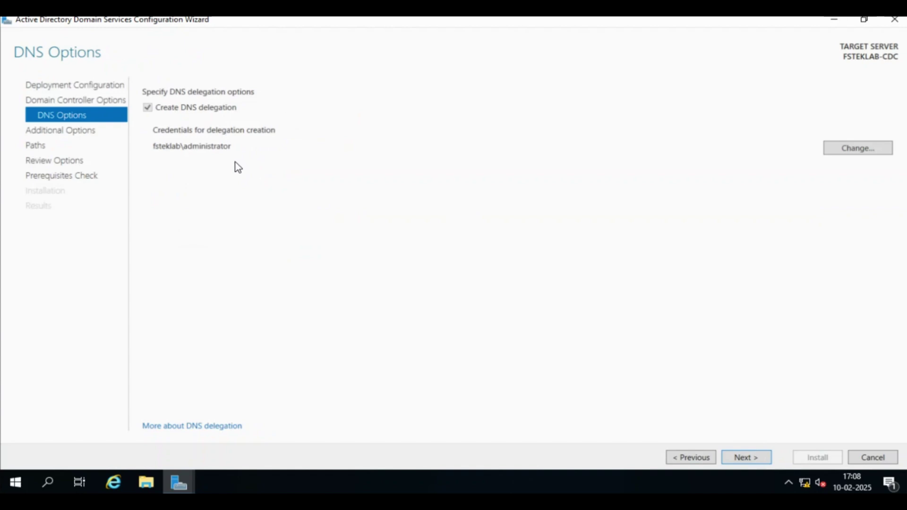
{"action": "left_click", "coordinate": [756, 458]}
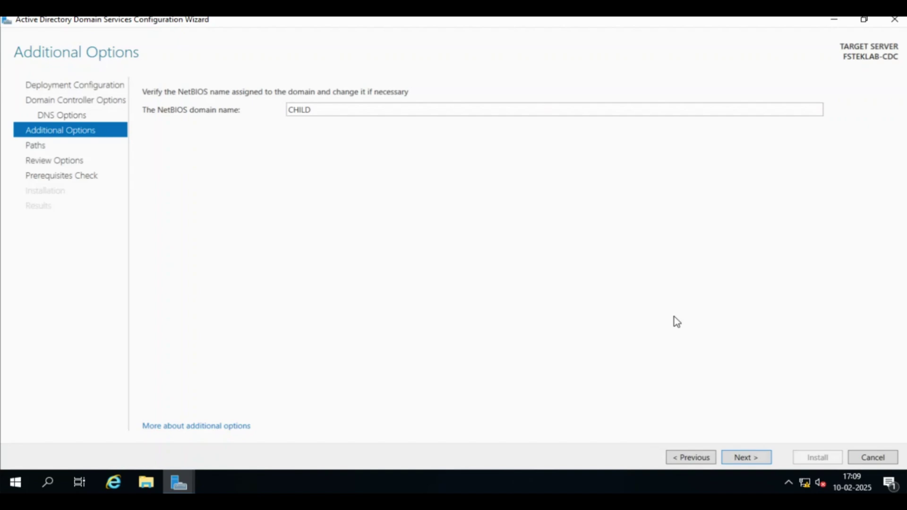
Step: Accept NetBIOS name CHILD, default database/log/SYSVOL paths, and the review to run prerequisite checks
{"action": "left_click", "coordinate": [768, 464]}
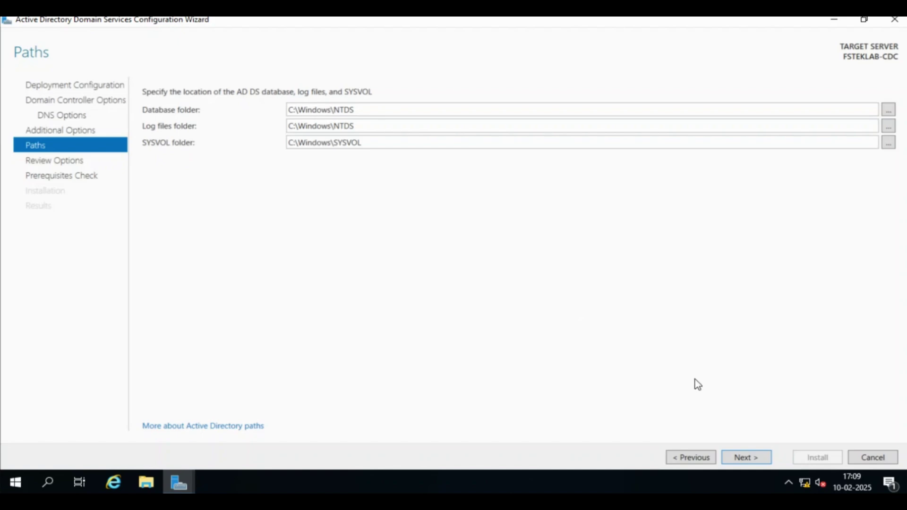
{"action": "left_click", "coordinate": [748, 456]}
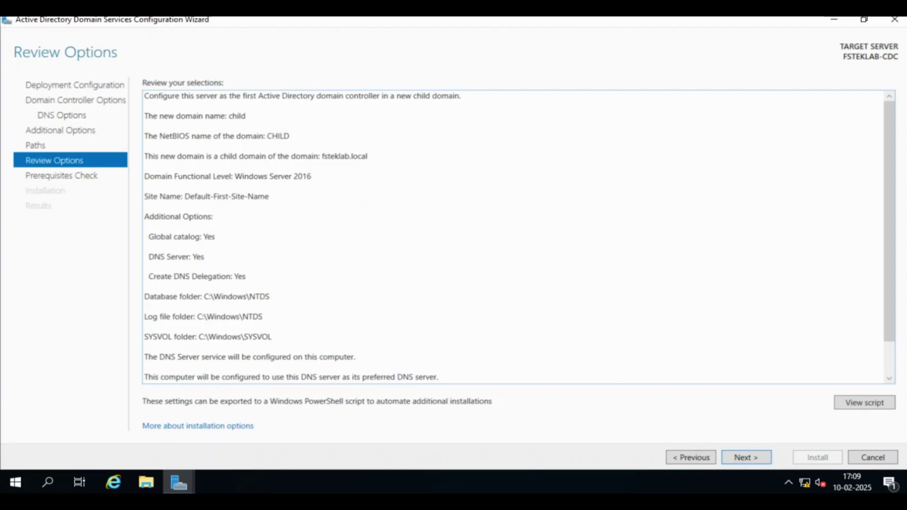
{"action": "left_click", "coordinate": [751, 459]}
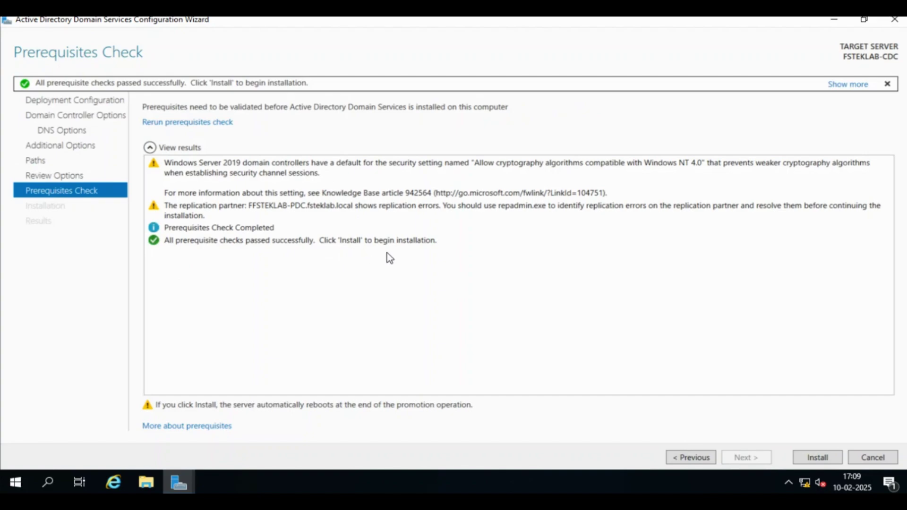
Step: Start installing the domain controller for child.fsteklab.local after the checks pass
{"action": "left_click", "coordinate": [818, 457]}
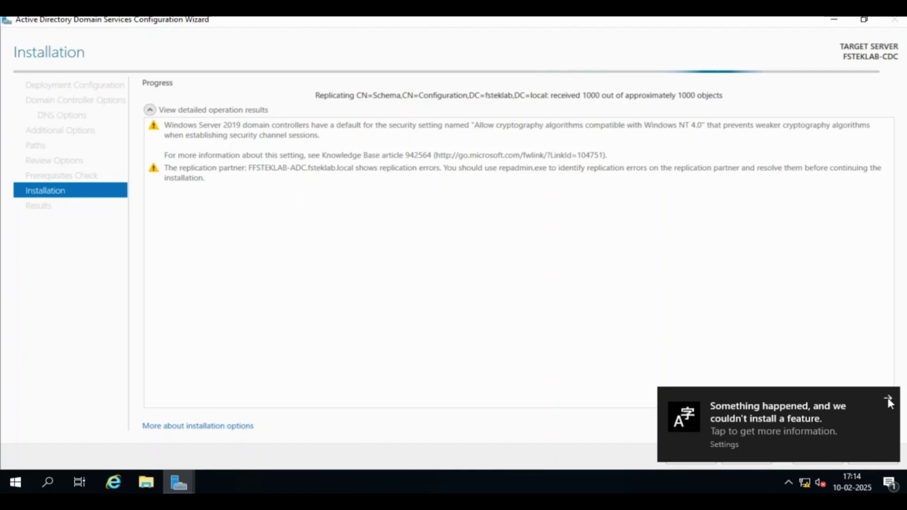
Step: Dismiss the 'couldn't install a feature' notification while the schema replicates
{"action": "left_click", "coordinate": [889, 400]}
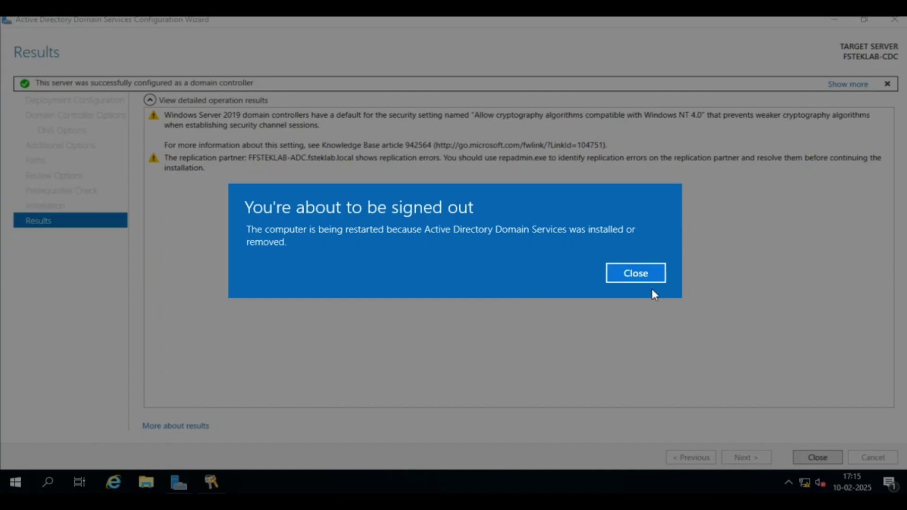
Step: Close the 'You're about to be signed out' notice and let the server reboot
{"action": "left_click", "coordinate": [636, 275]}
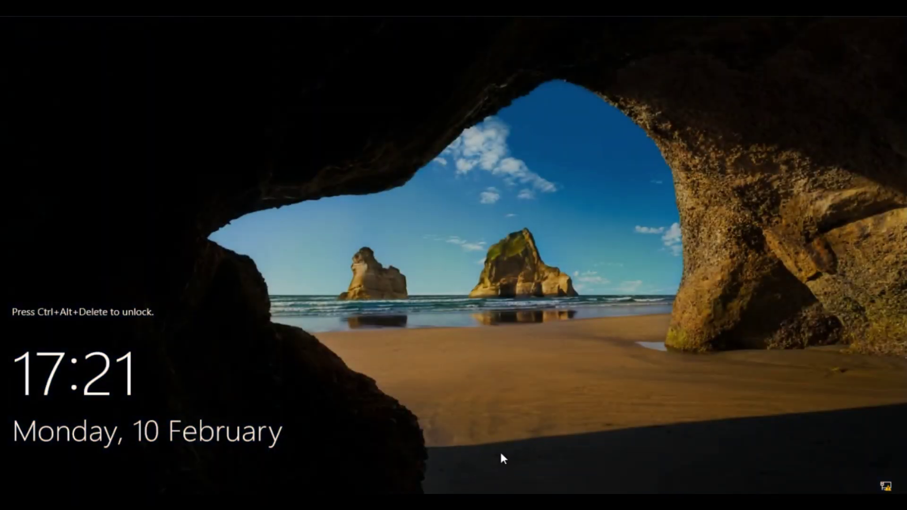
Step: Sign in to the CHILD domain as administrator with the account password
{"action": "key", "text": "ctrl+alt+Delete"}
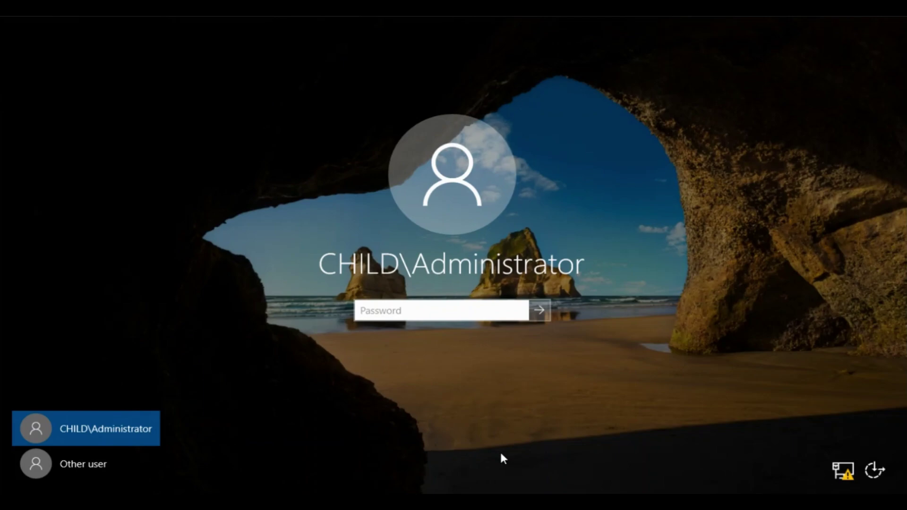
{"action": "type", "text": "•••••••"}
{"action": "key", "text": "Return"}
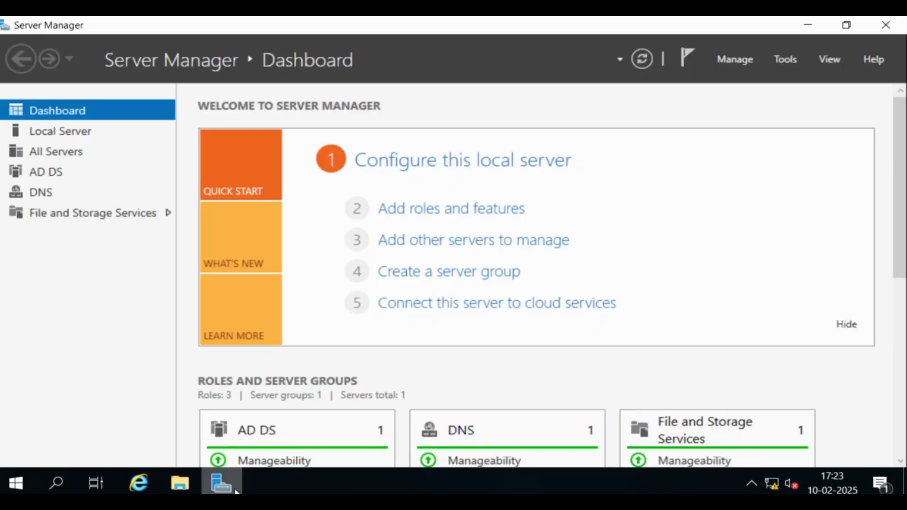
Step: Launch Active Directory Users and Computers and expand child.fsteklab.local to list its containers
{"action": "left_click", "coordinate": [786, 59]}
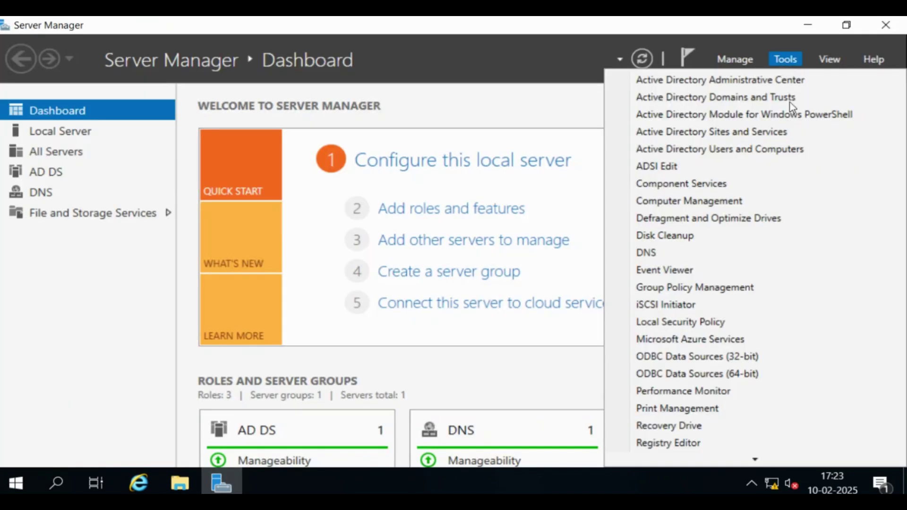
{"action": "left_click", "coordinate": [790, 150]}
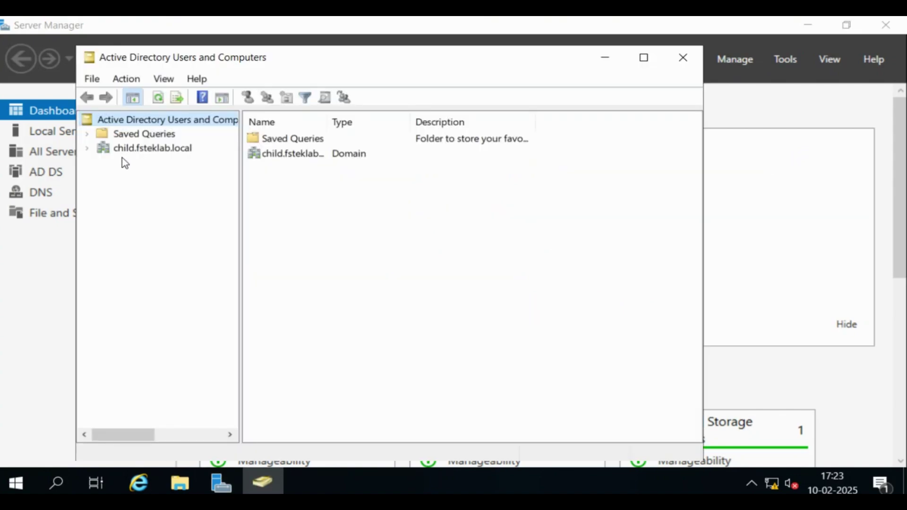
{"action": "left_click", "coordinate": [171, 150]}
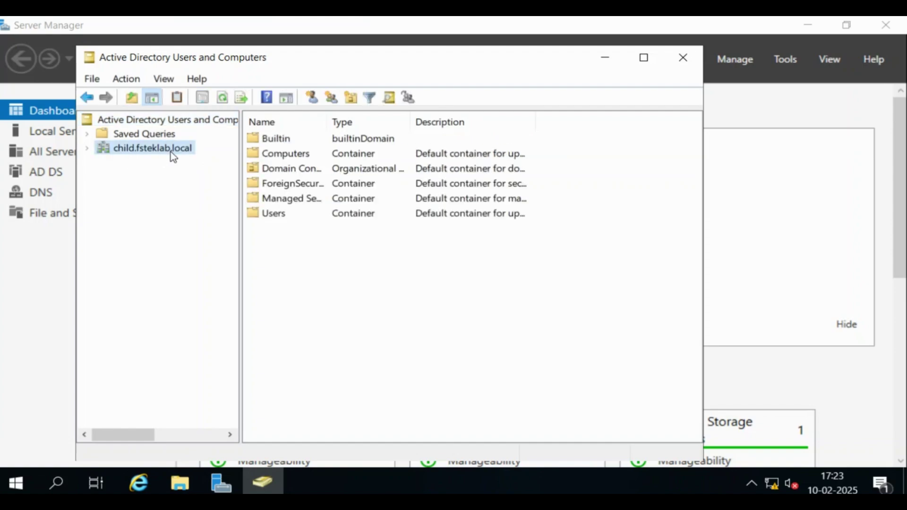
{"action": "left_click", "coordinate": [89, 150]}
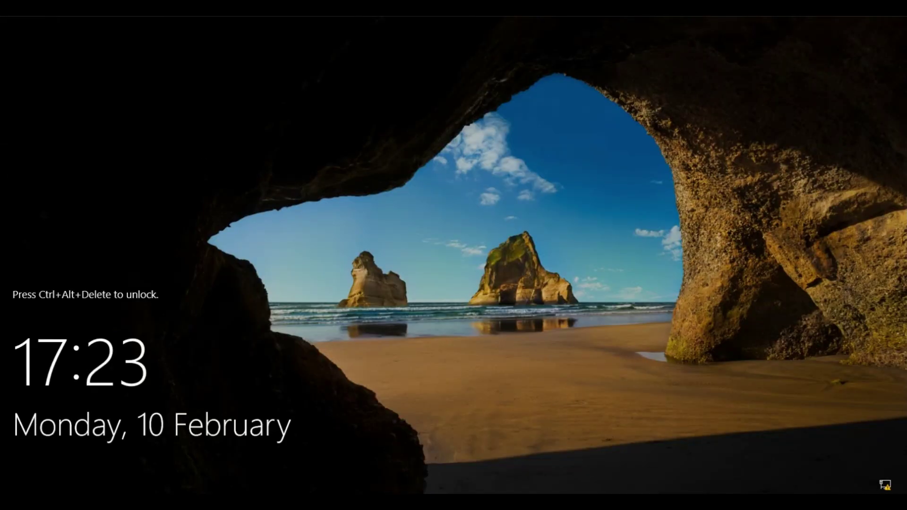
Step: Sign in as the FSTEKLAB administrator and launch Active Directory Users and Computers
{"action": "key", "text": "ctrl+alt+Delete"}
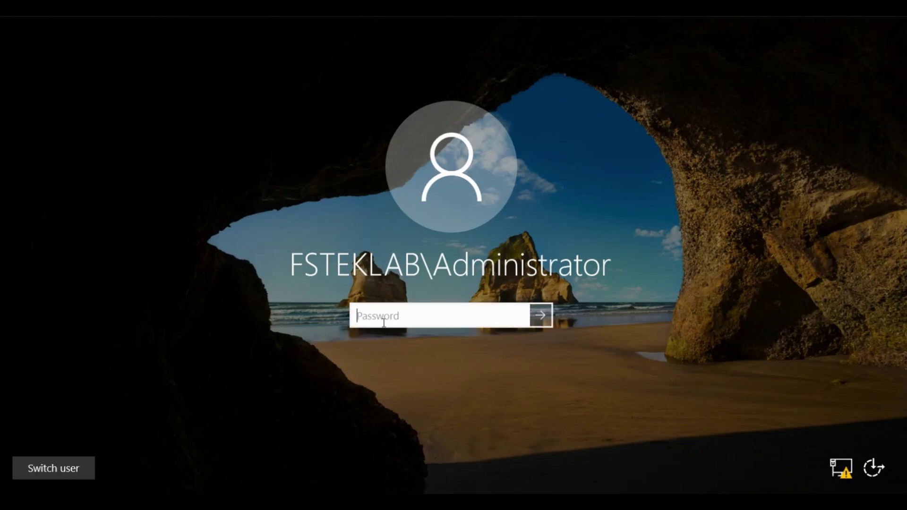
{"action": "type", "text": "********"}
{"action": "key", "text": "Return"}
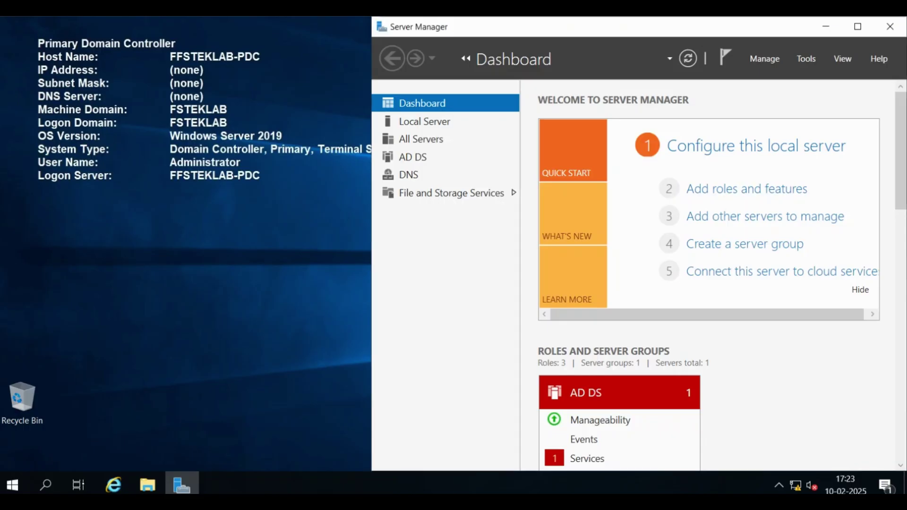
{"action": "left_click", "coordinate": [806, 59]}
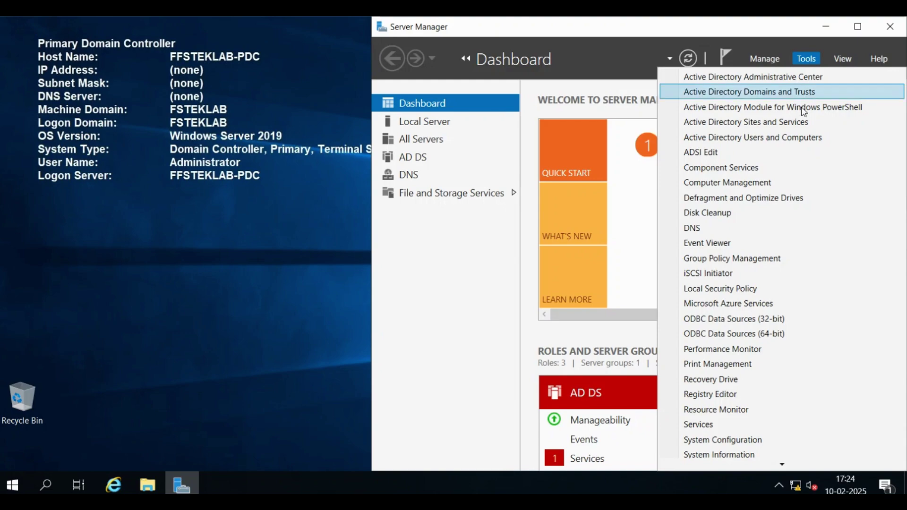
{"action": "left_click", "coordinate": [782, 138]}
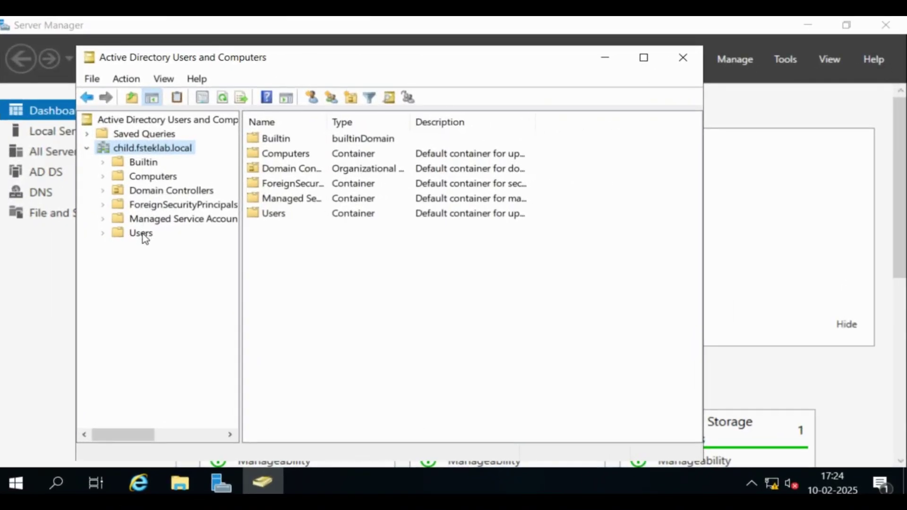
{"action": "left_click", "coordinate": [143, 234]}
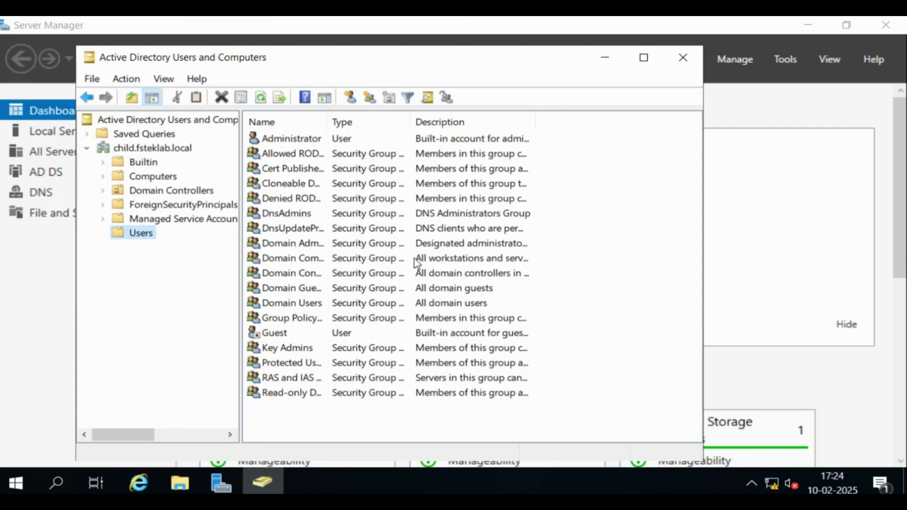
{"action": "key", "text": "ctrl+alt+Delete"}
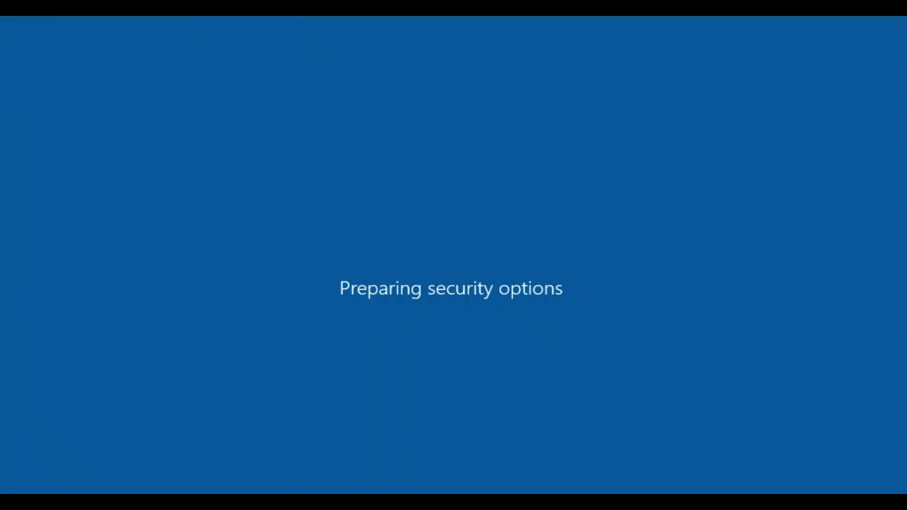
{"action": "left_click", "coordinate": [409, 134]}
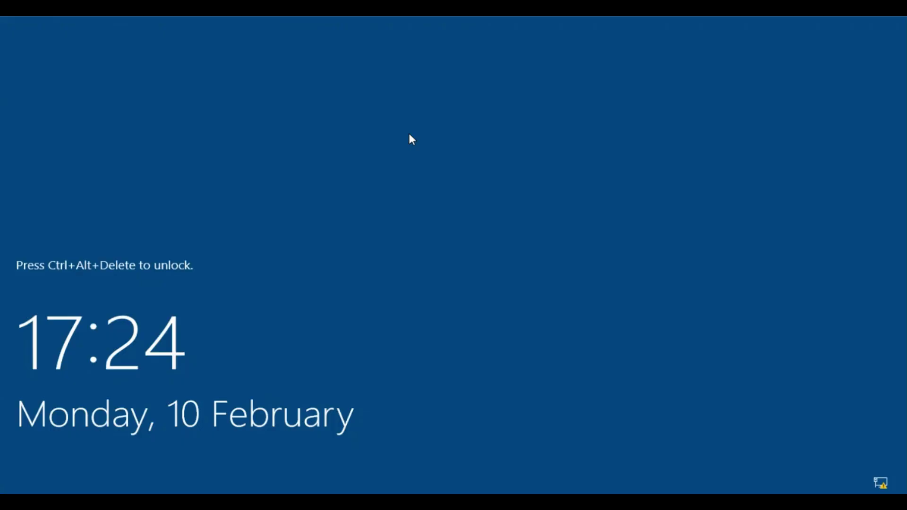
{"action": "key", "text": "ctrl+alt+Delete"}
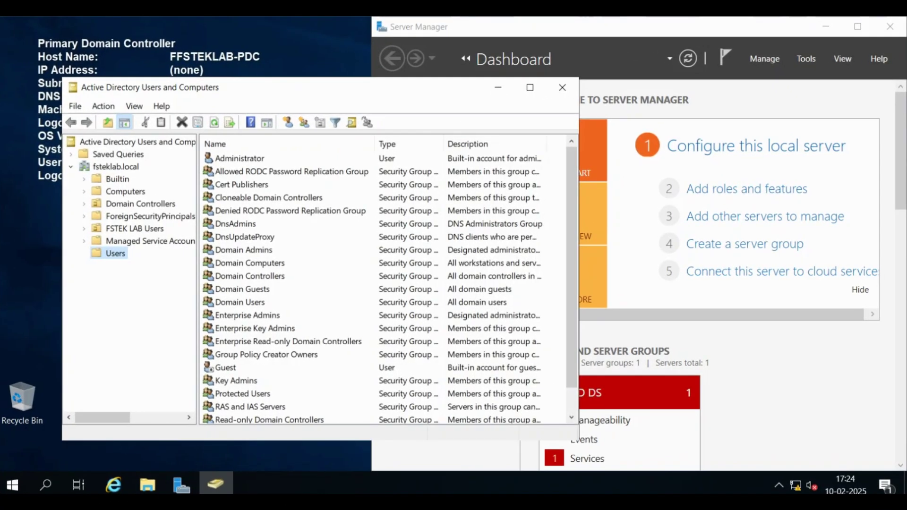
{"action": "key", "text": "ctrl+alt+Delete"}
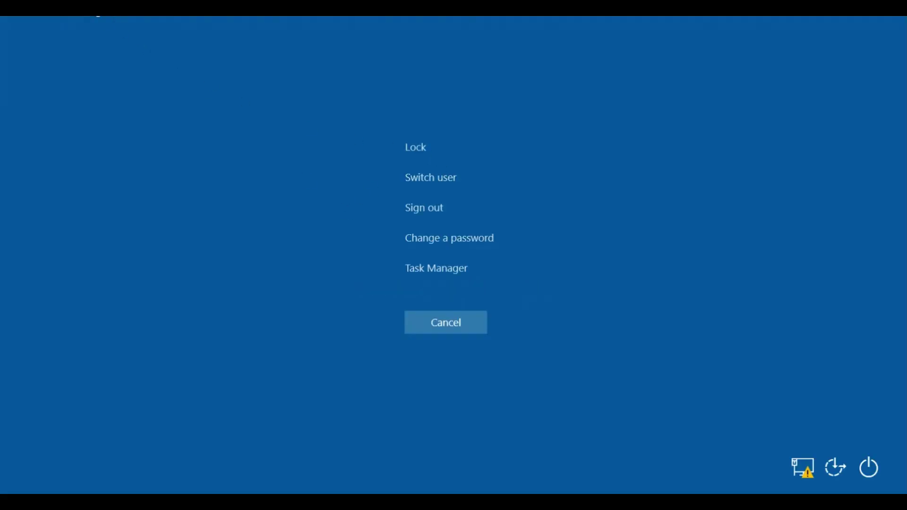
{"action": "left_click", "coordinate": [420, 149]}
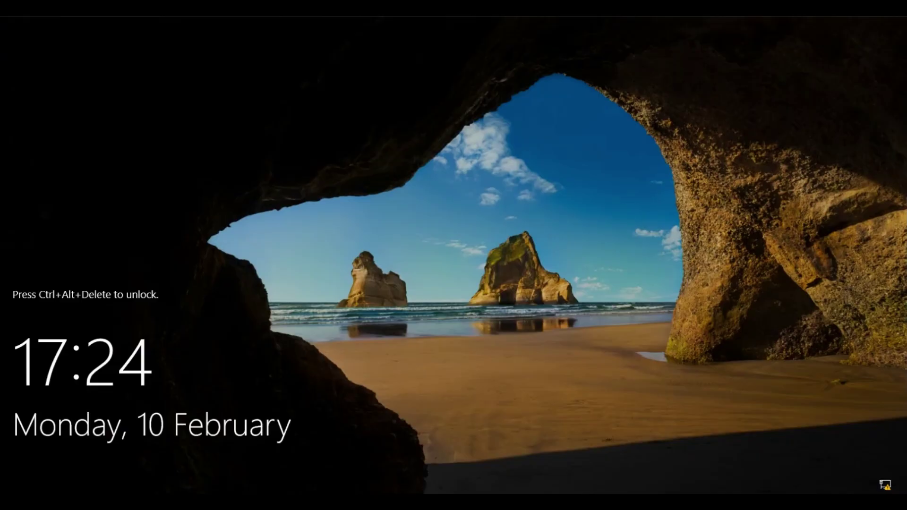
{"action": "key", "text": "ctrl+alt+Delete"}
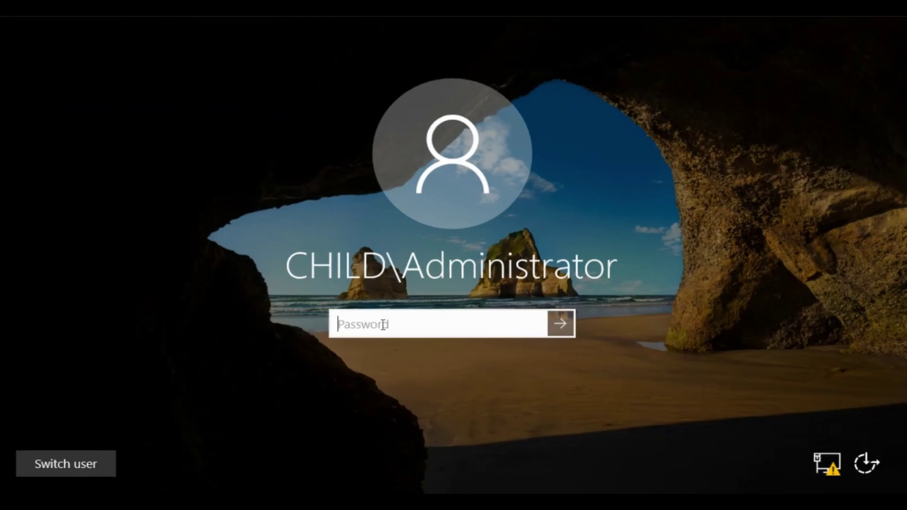
{"action": "type", "text": "P@ssw0rd"}
{"action": "key", "text": "Return"}
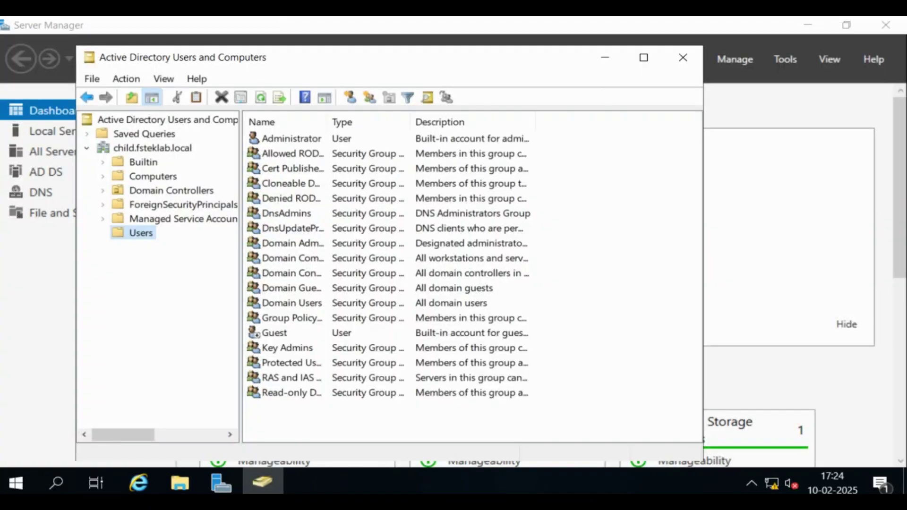
Step: Start a Find Users, Contacts, and Groups search on child.fsteklab.local, keeping that domain as the scope
{"action": "left_click", "coordinate": [154, 148]}
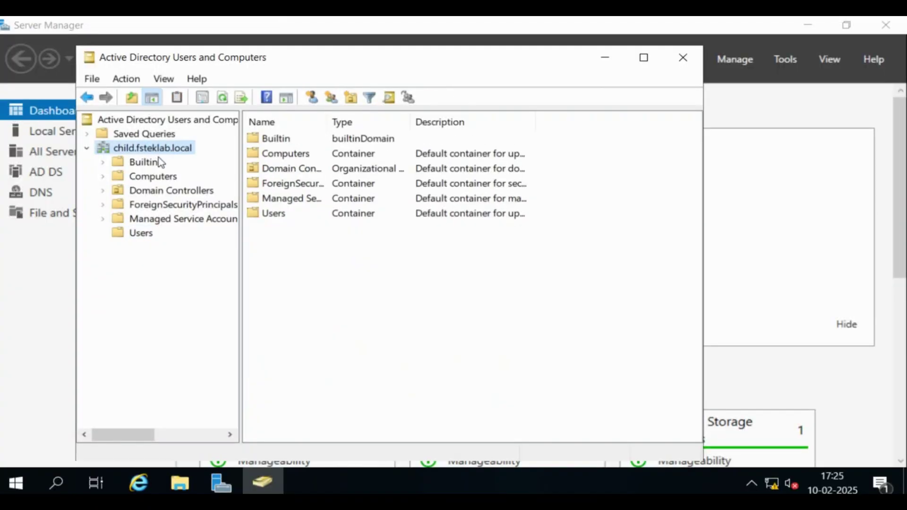
{"action": "right_click", "coordinate": [161, 149]}
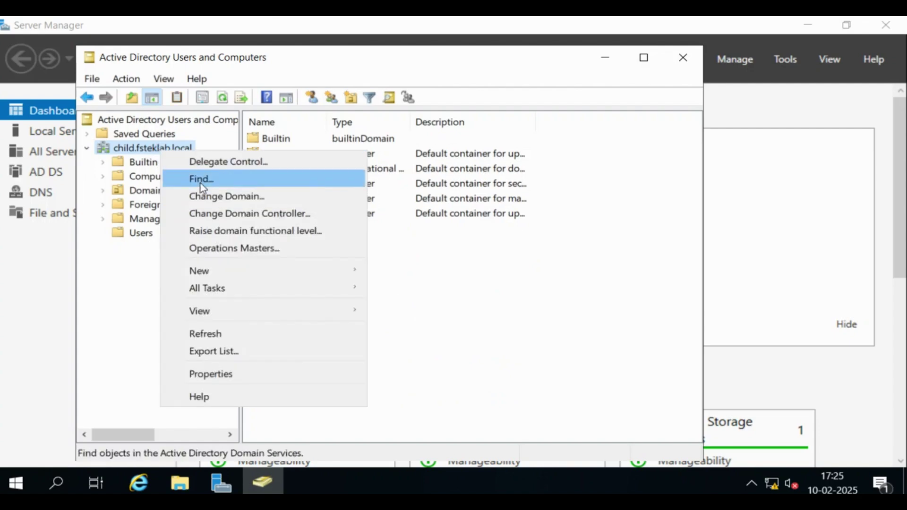
{"action": "left_click", "coordinate": [200, 182]}
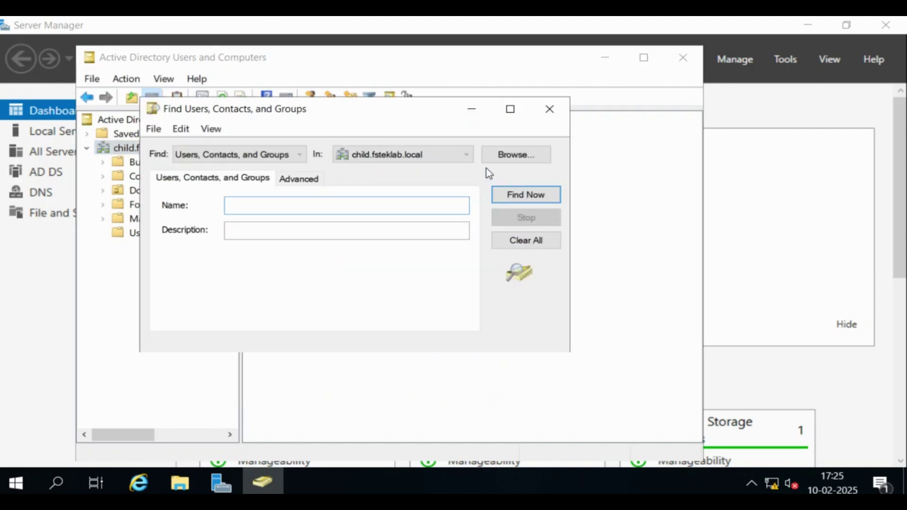
{"action": "left_click", "coordinate": [467, 157]}
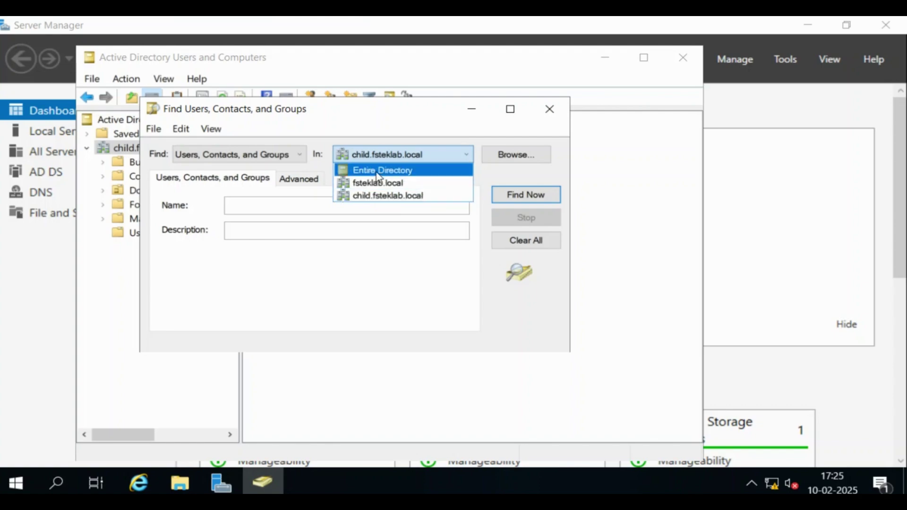
{"action": "left_click", "coordinate": [489, 165]}
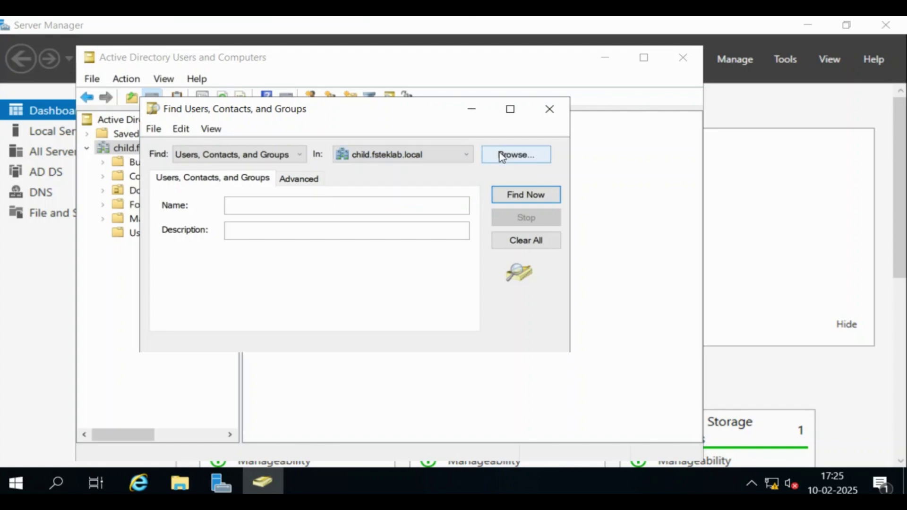
Step: Browse the container tree to find child.fsteklab.local nested under fsteklab in Entire Directory
{"action": "left_click", "coordinate": [512, 158]}
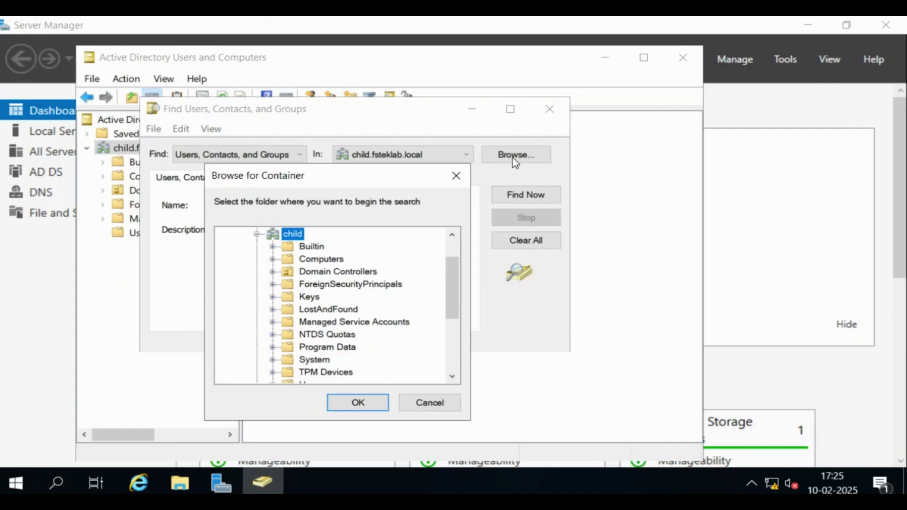
{"action": "scroll", "coordinate": [460, 246], "scroll_direction": "up", "scroll_amount": 1}
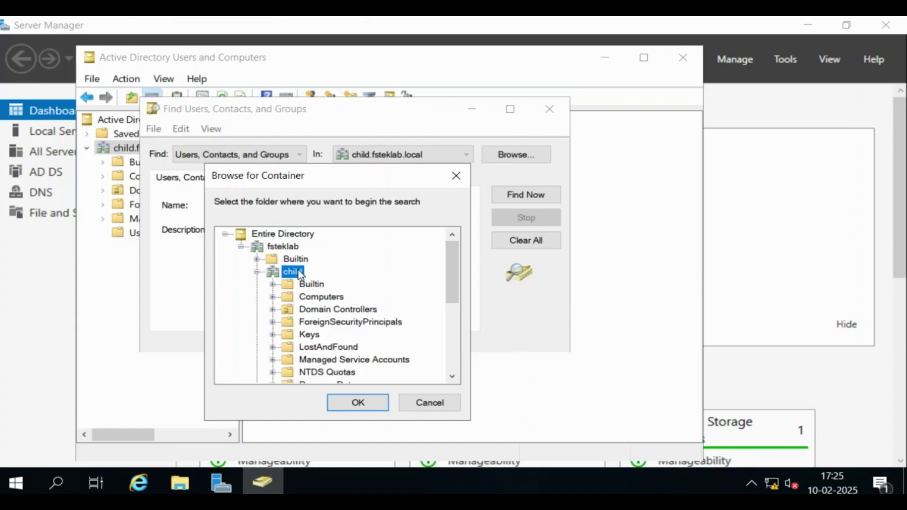
{"action": "left_click", "coordinate": [258, 274]}
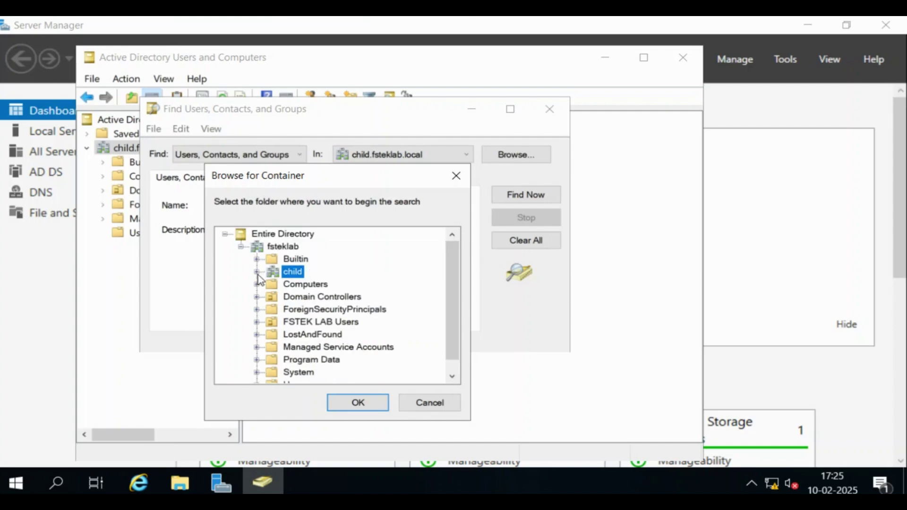
{"action": "left_click", "coordinate": [241, 246]}
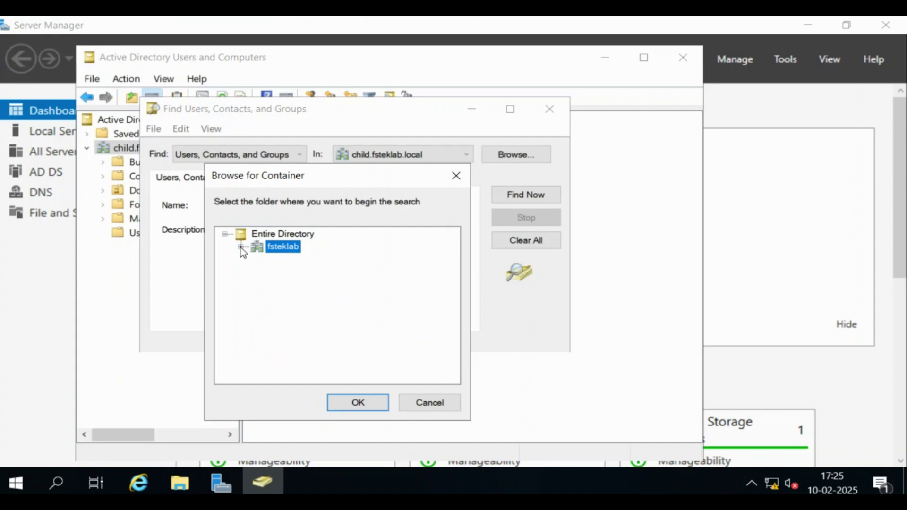
{"action": "left_click", "coordinate": [241, 246]}
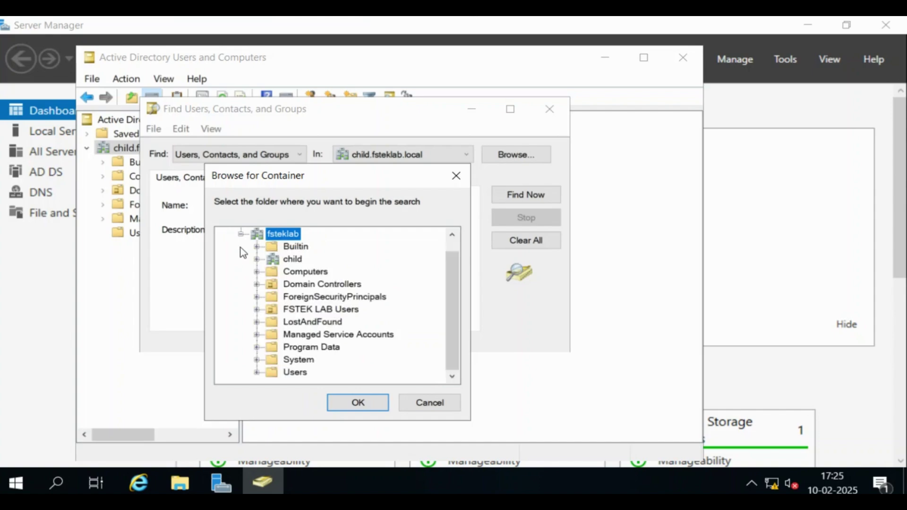
{"action": "left_click", "coordinate": [454, 246]}
{"action": "left_click", "coordinate": [275, 235]}
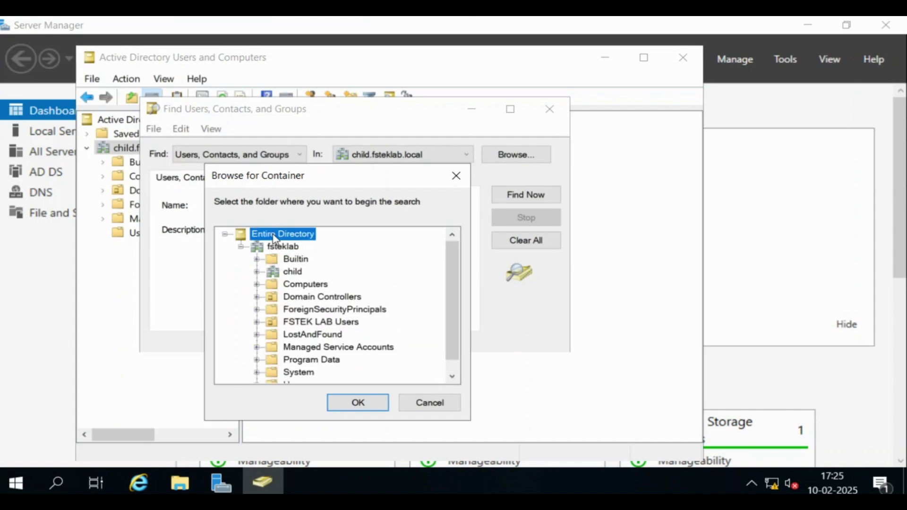
{"action": "left_click", "coordinate": [281, 248]}
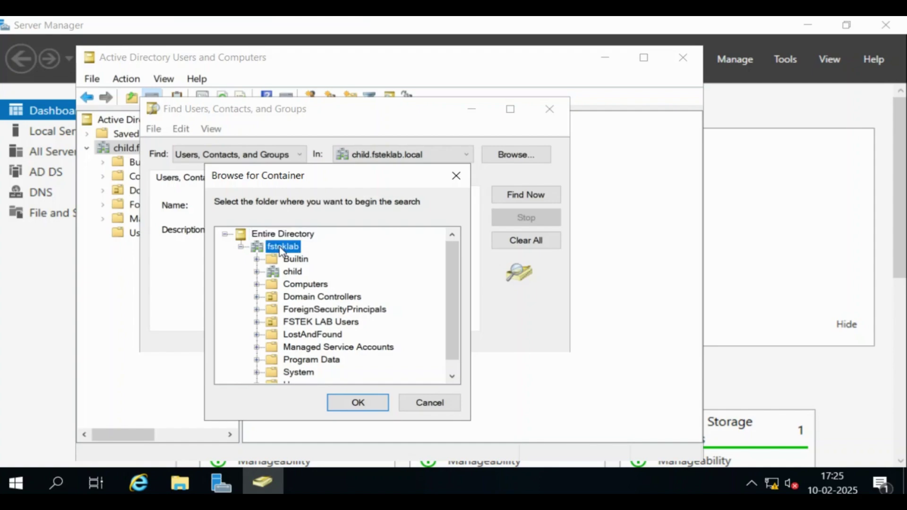
{"action": "left_click", "coordinate": [293, 274]}
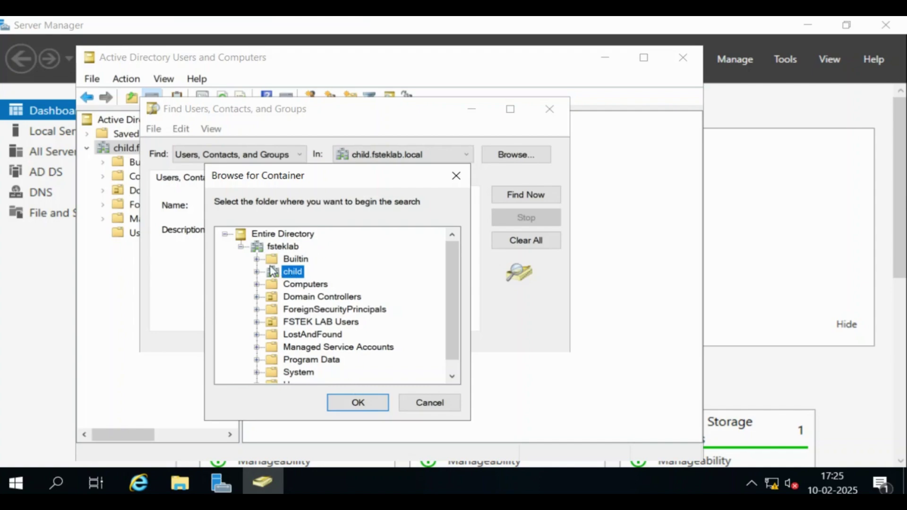
Step: Cancel the container browse, then close the Find dialog and Active Directory Users and Computers
{"action": "left_click", "coordinate": [429, 402]}
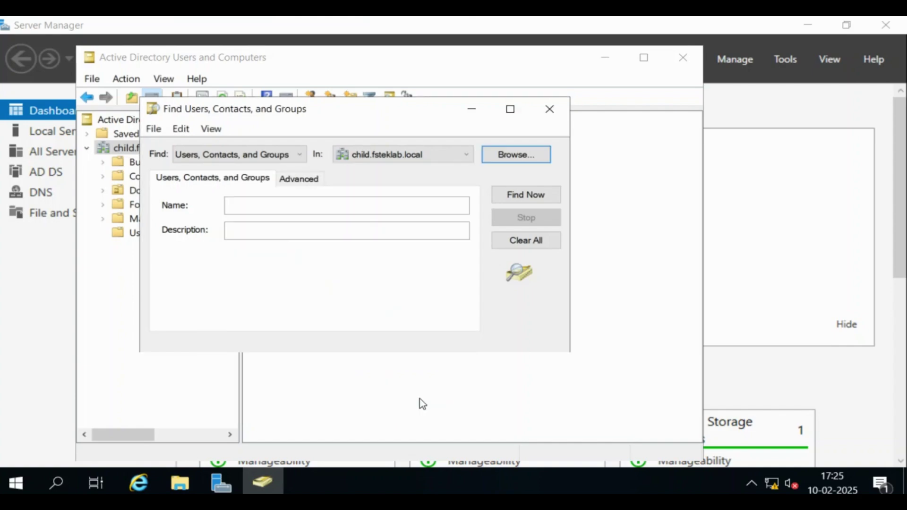
{"action": "left_click", "coordinate": [550, 110]}
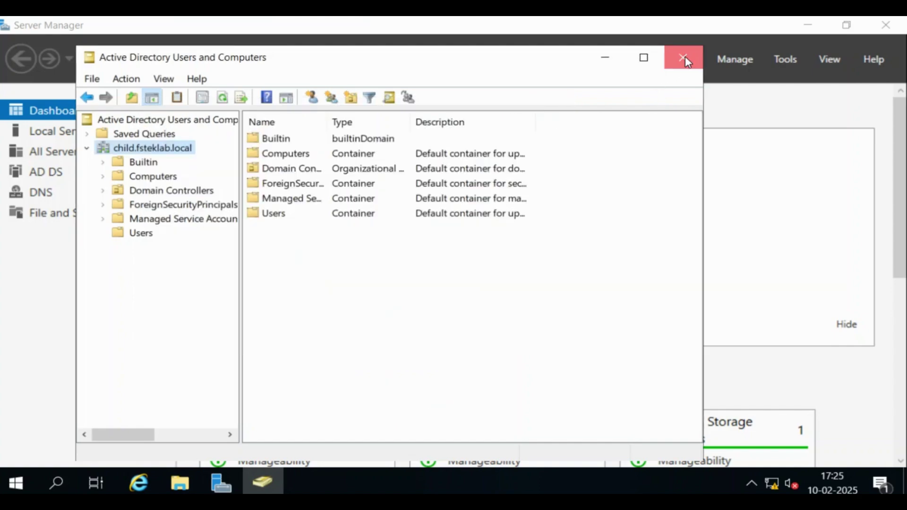
{"action": "left_click", "coordinate": [683, 59]}
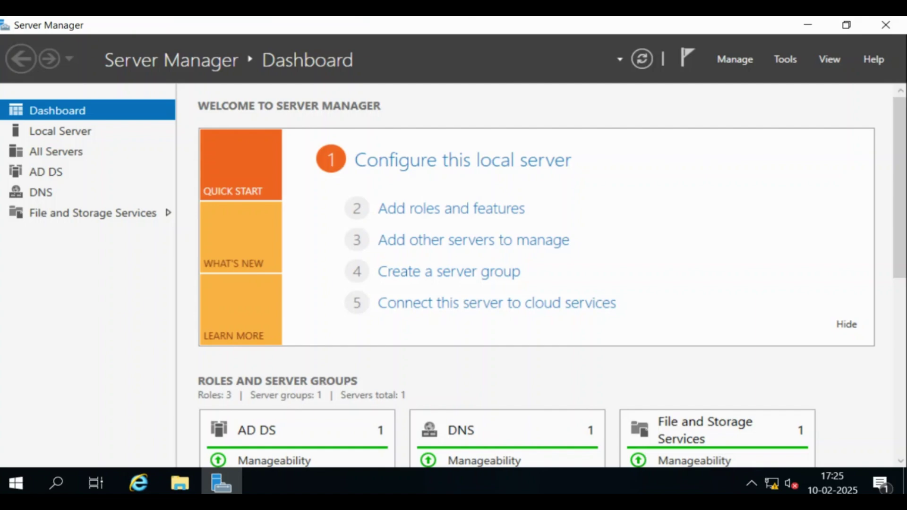